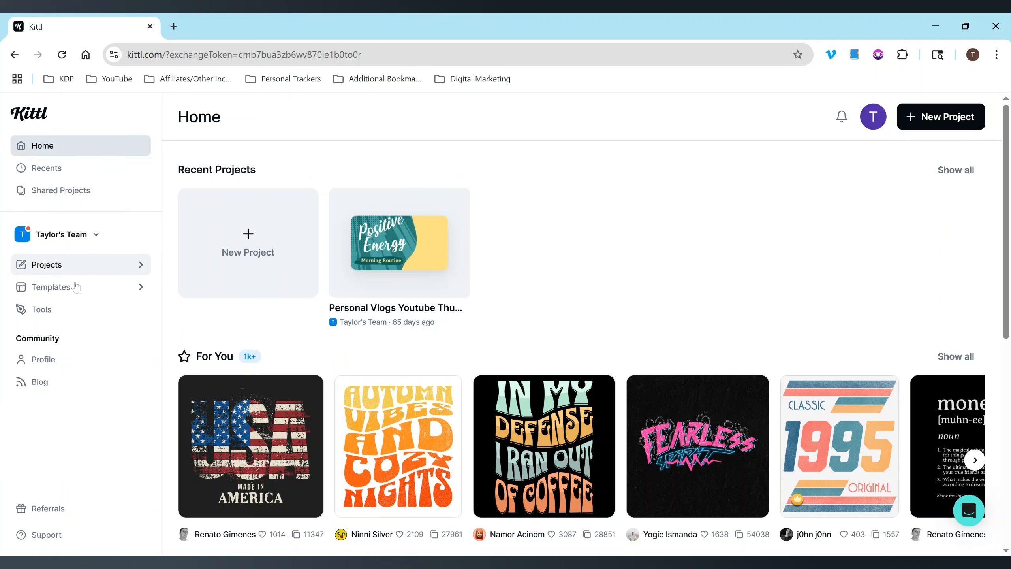
Open the projects overview and start a new project.
{"action": "left_click", "coordinate": [47, 265]}
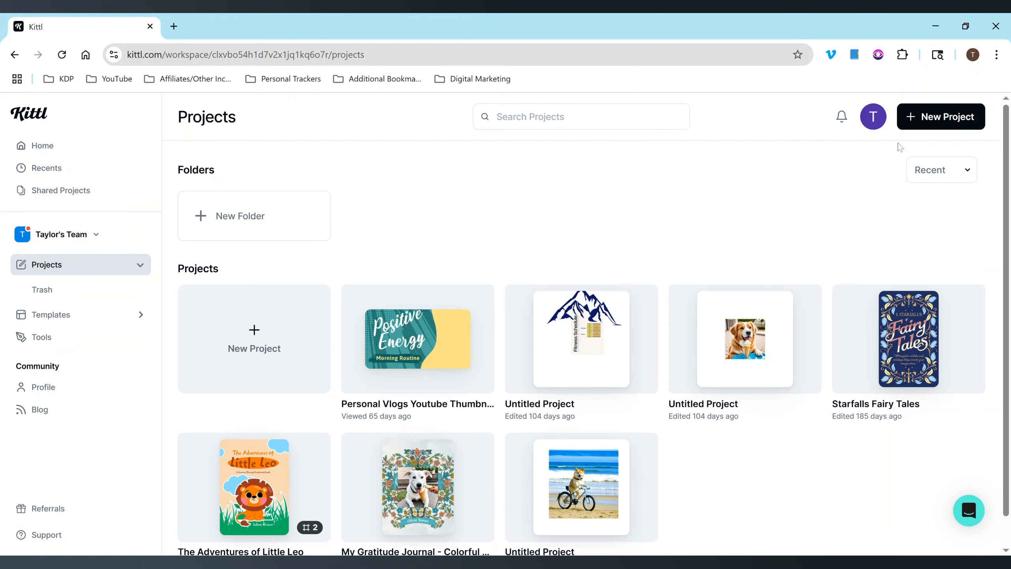
{"action": "left_click", "coordinate": [960, 116]}
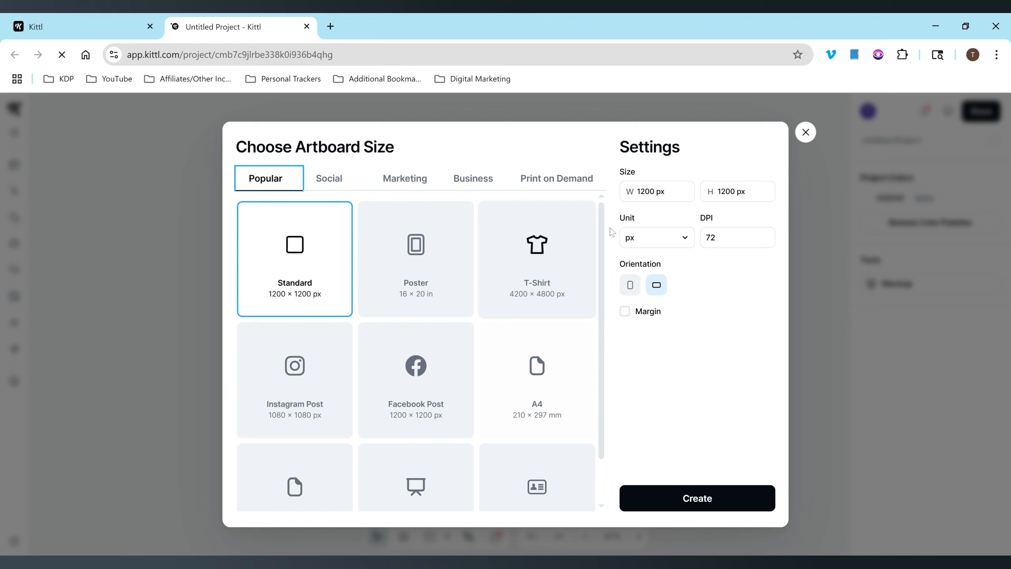
Examine the preset artboard sizes in the Popular, Social, Marketing, Business and Print on Demand categories.
{"action": "scroll", "coordinate": [428, 338], "scroll_direction": "down", "scroll_amount": 1}
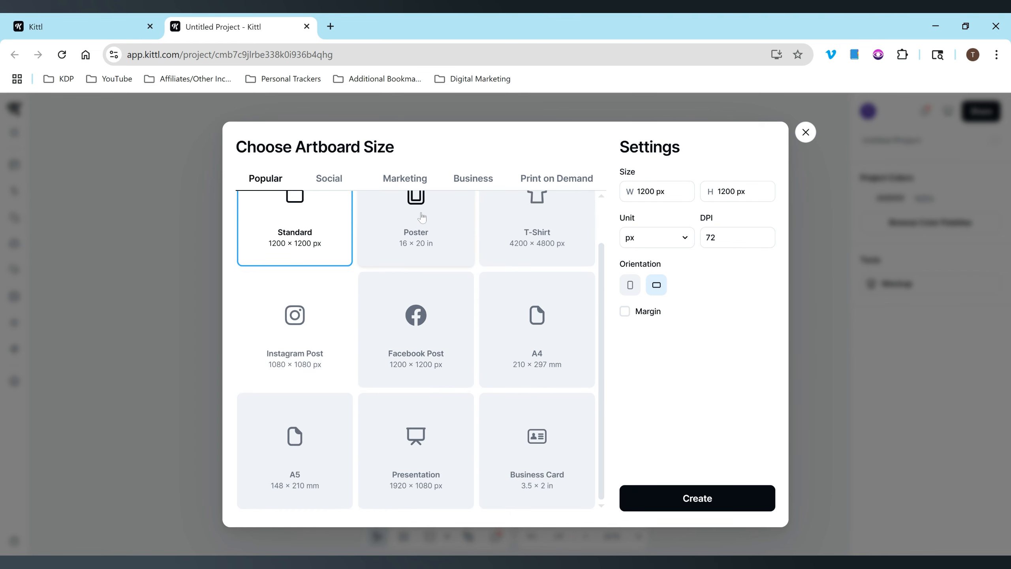
{"action": "left_click", "coordinate": [328, 183]}
{"action": "left_click", "coordinate": [405, 178]}
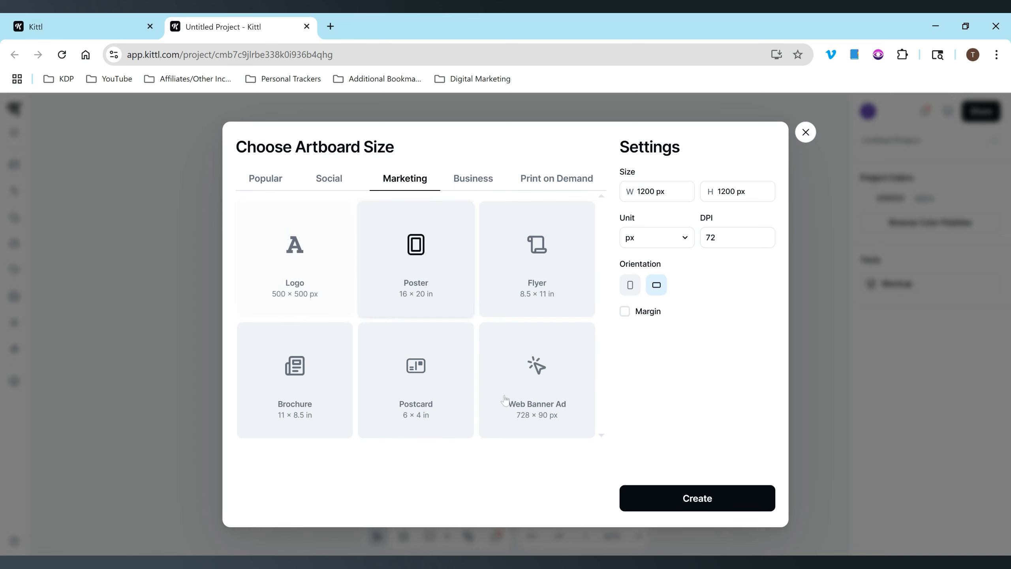
{"action": "left_click", "coordinate": [473, 178]}
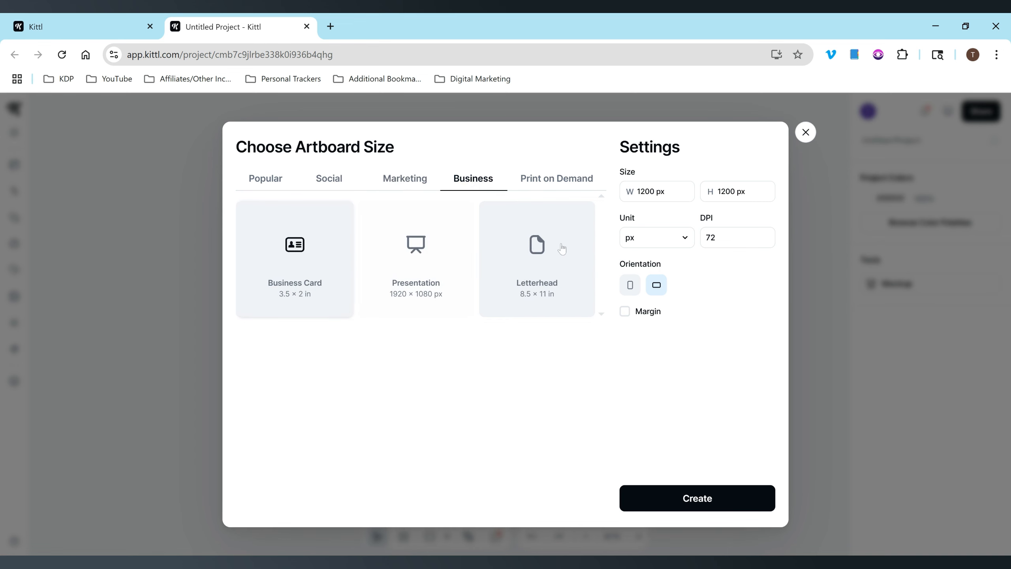
{"action": "left_click", "coordinate": [581, 183]}
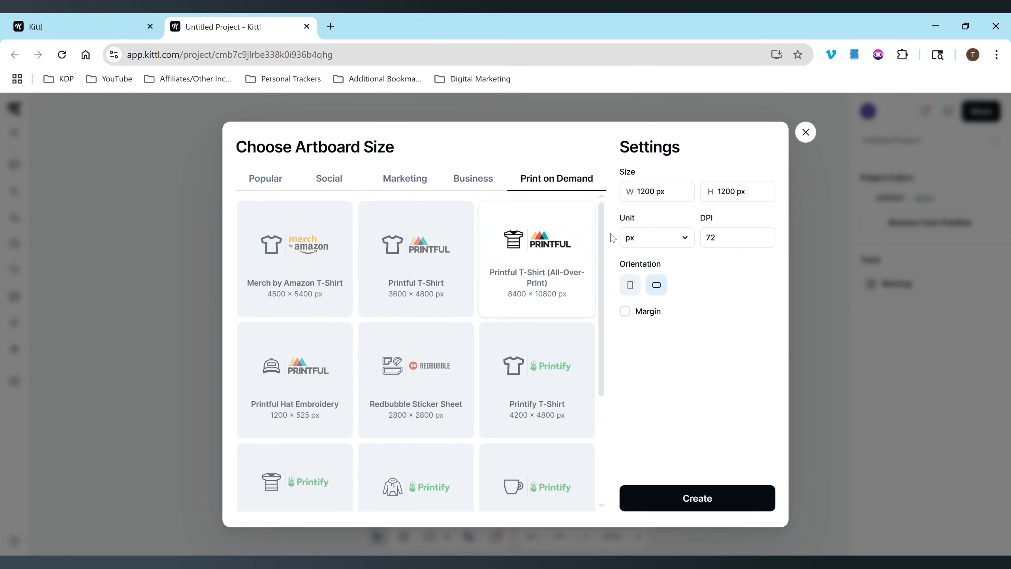
{"action": "left_click_drag", "start_coordinate": [600, 311], "coordinate": [594, 418]}
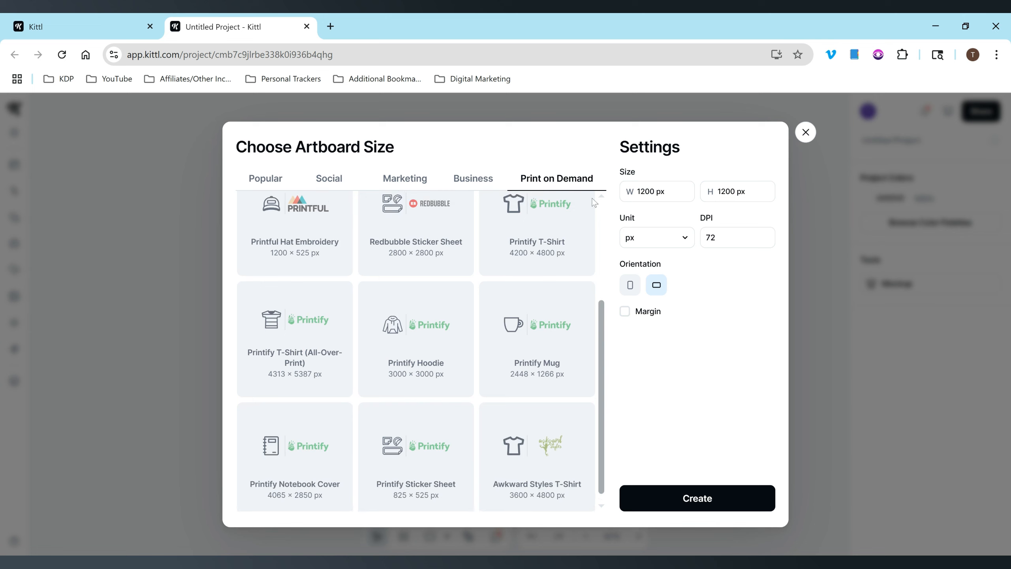
{"action": "scroll", "coordinate": [593, 197], "scroll_direction": "up", "scroll_amount": 5}
{"action": "left_click", "coordinate": [478, 185]}
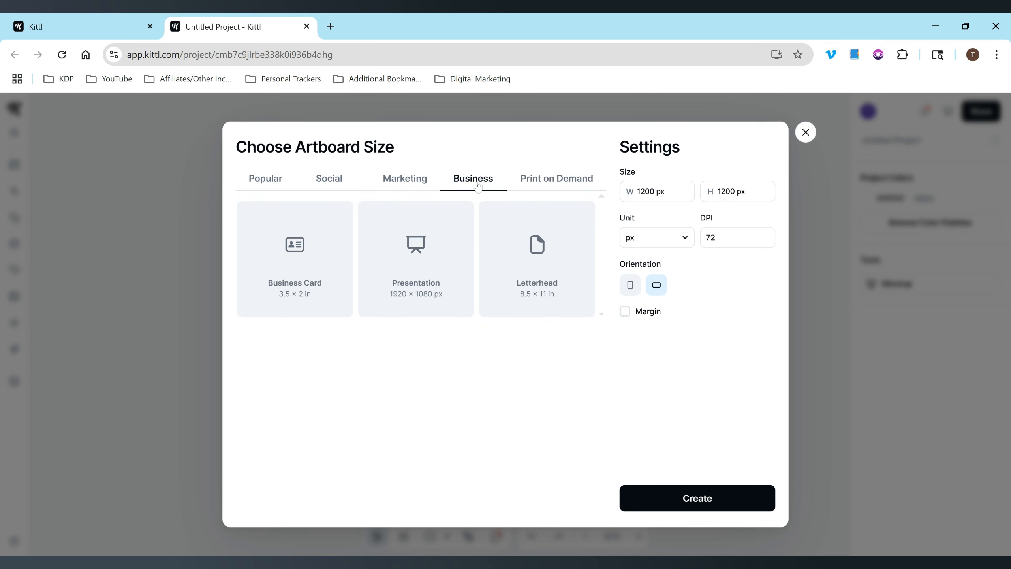
{"action": "left_click", "coordinate": [378, 180]}
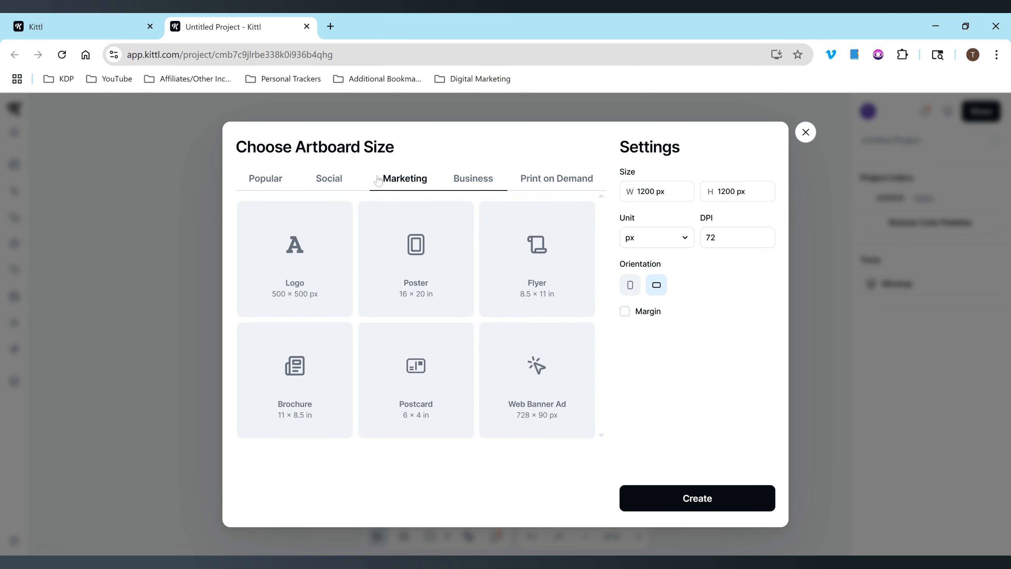
{"action": "left_click", "coordinate": [333, 182]}
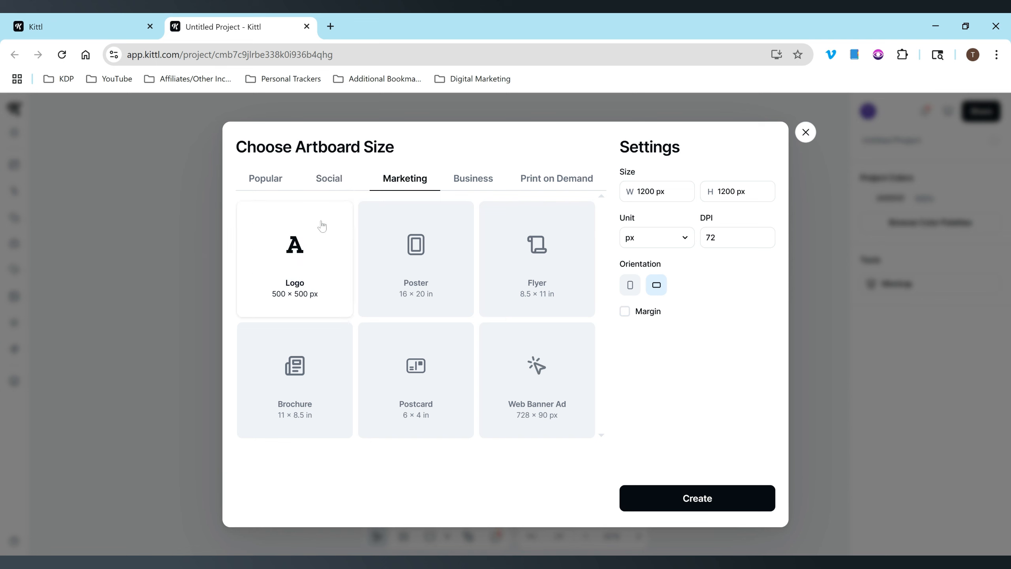
Create an artboard from the 500 × 500 px Logo preset with px units, landscape orientation and no margin.
{"action": "left_click", "coordinate": [322, 226]}
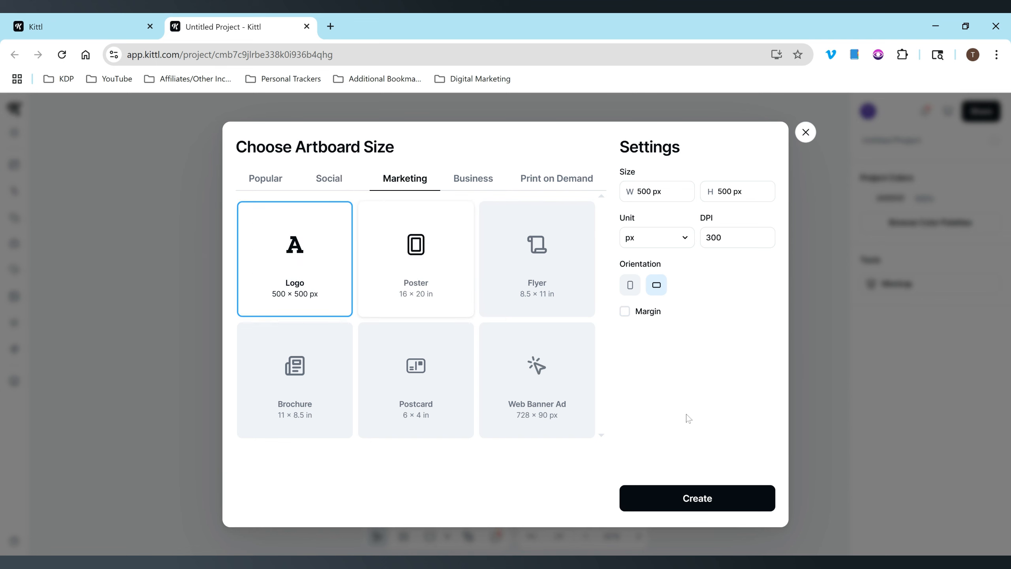
{"action": "left_click", "coordinate": [750, 501]}
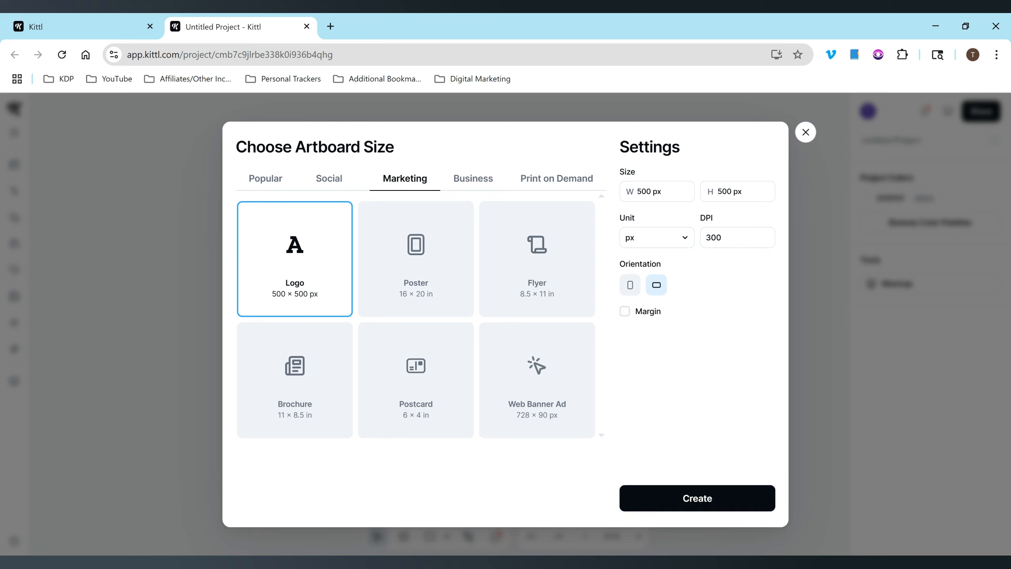
{"action": "left_click", "coordinate": [684, 238]}
{"action": "left_click", "coordinate": [738, 270]}
{"action": "left_click", "coordinate": [631, 284]}
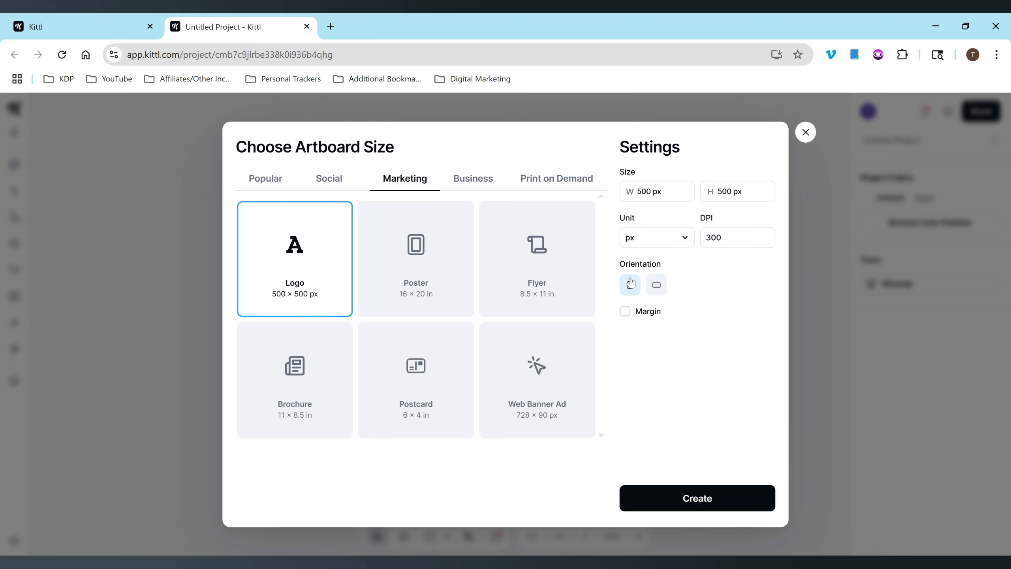
{"action": "left_click", "coordinate": [657, 285]}
{"action": "left_click", "coordinate": [625, 312]}
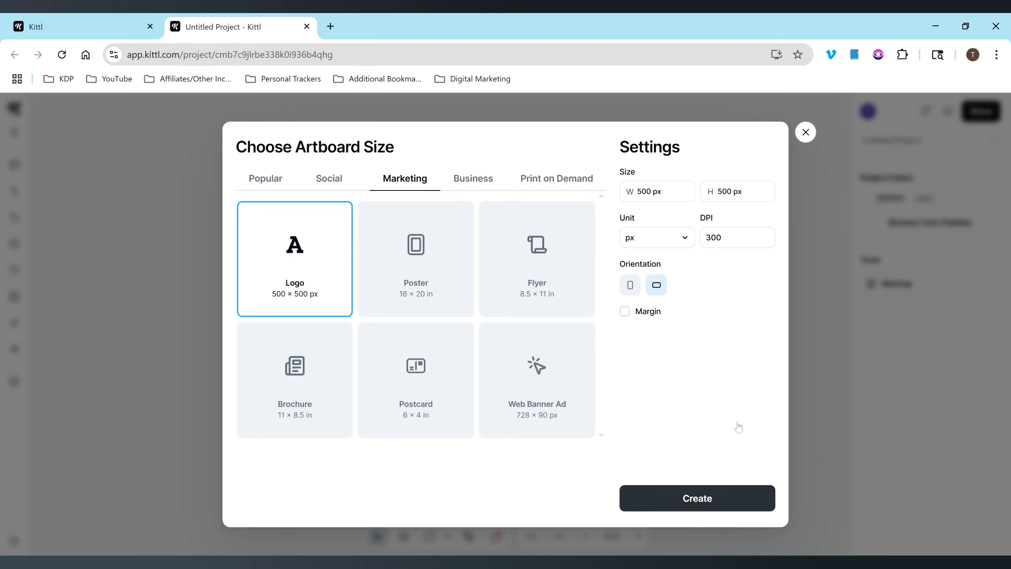
{"action": "left_click", "coordinate": [729, 500]}
Look through the Marketing templates, and search the template library for LOGO to examine the designs.
{"action": "left_click_drag", "start_coordinate": [203, 219], "coordinate": [216, 168]}
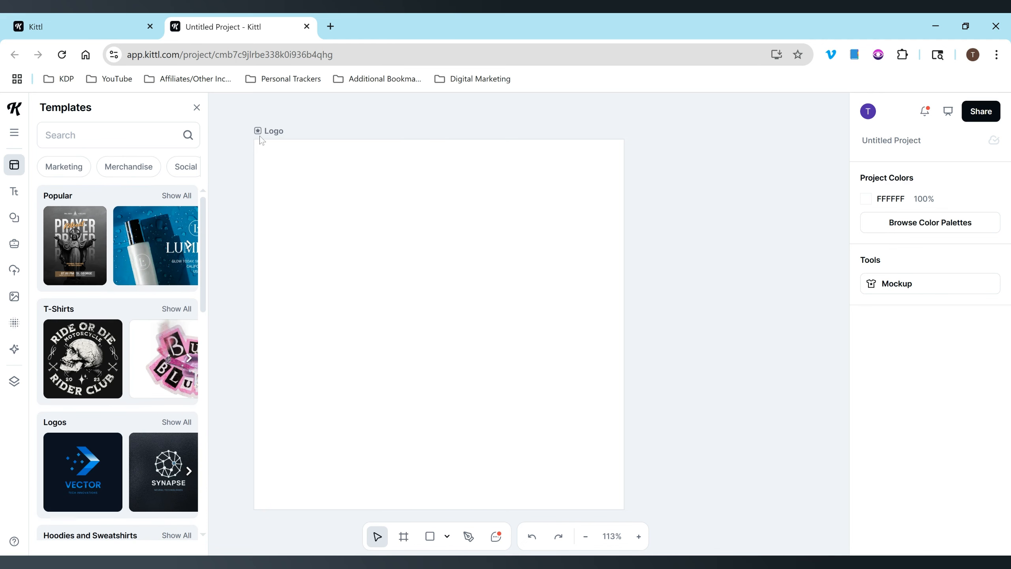
{"action": "left_click", "coordinate": [63, 167]}
{"action": "left_click", "coordinate": [107, 135]}
{"action": "type", "text": "LOGO"}
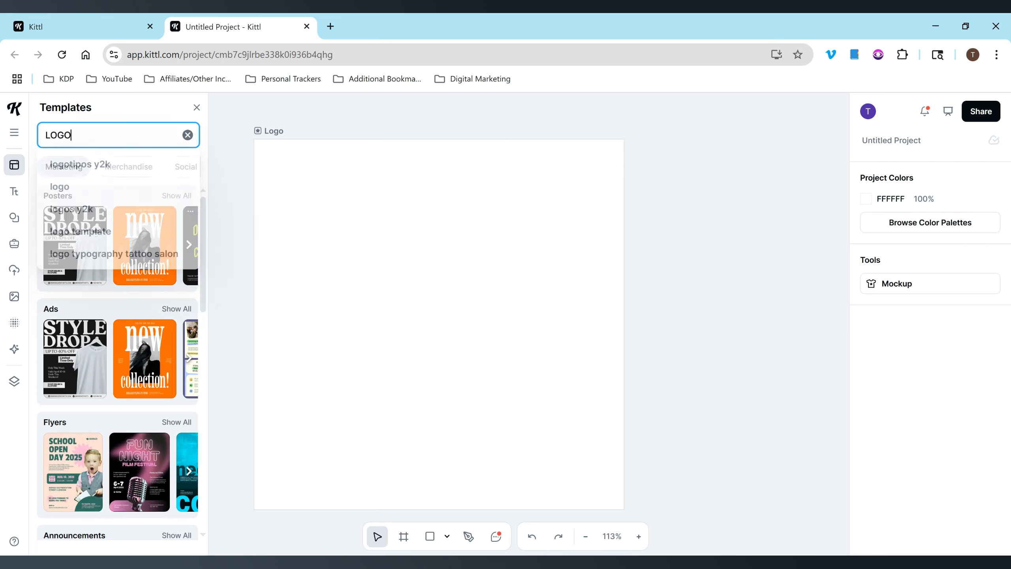
{"action": "key", "text": "Return"}
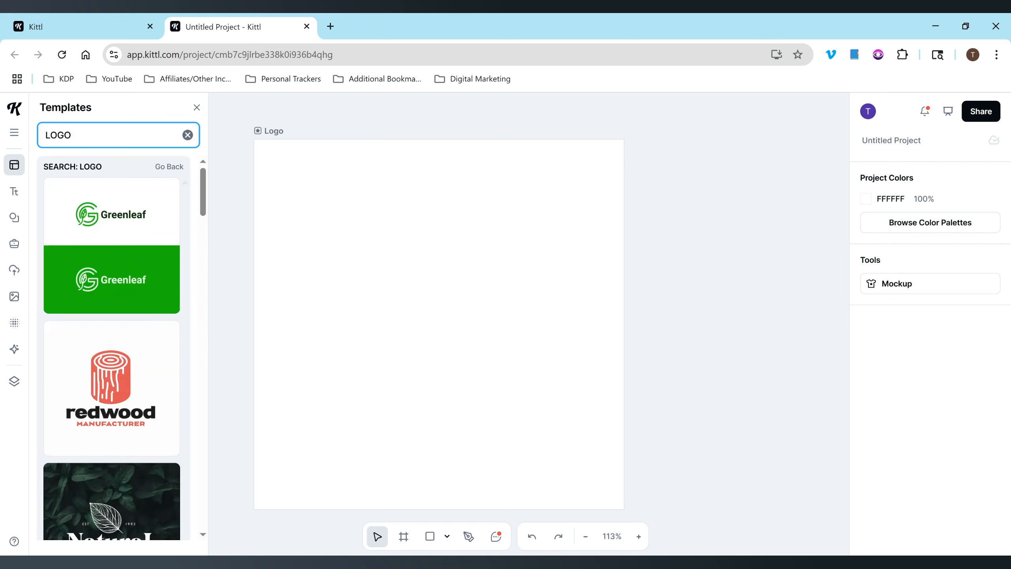
{"action": "left_click_drag", "start_coordinate": [203, 191], "coordinate": [193, 324]}
Search the templates for BOOK LOGO and add the blue bookstack logo template to the project.
{"action": "double_click", "coordinate": [58, 135]}
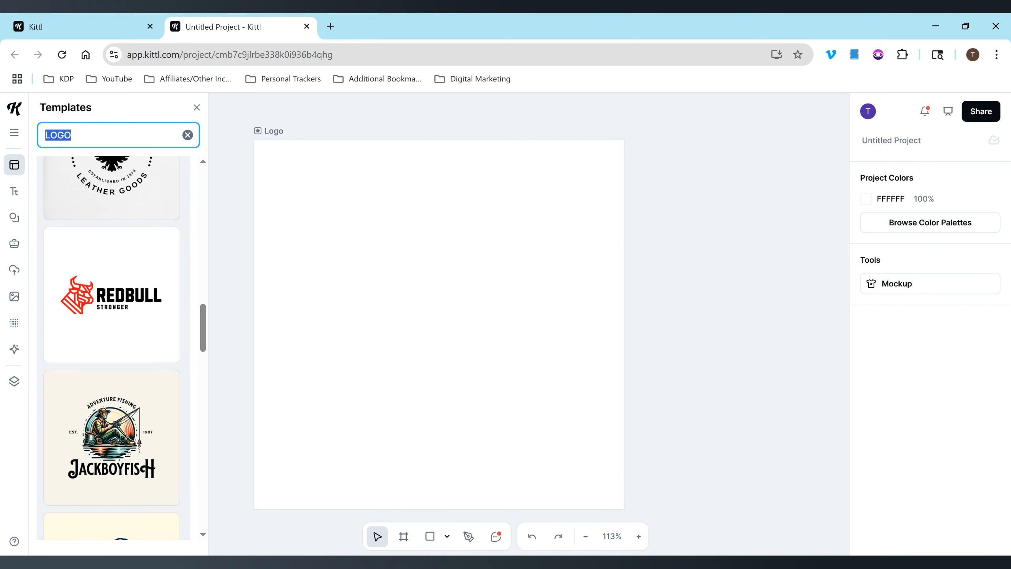
{"action": "type", "text": "BOOK LOGO"}
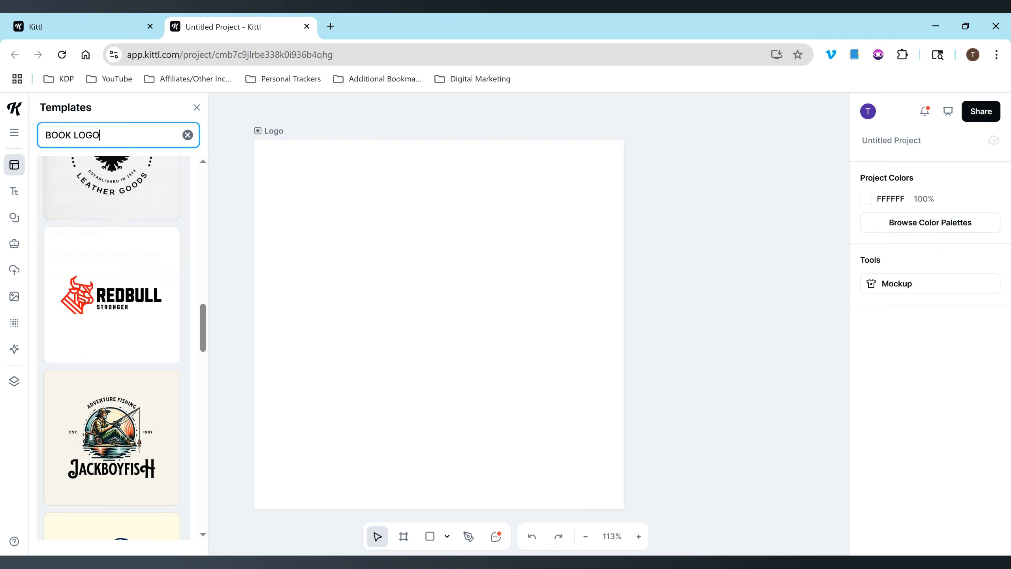
{"action": "key", "text": "Return"}
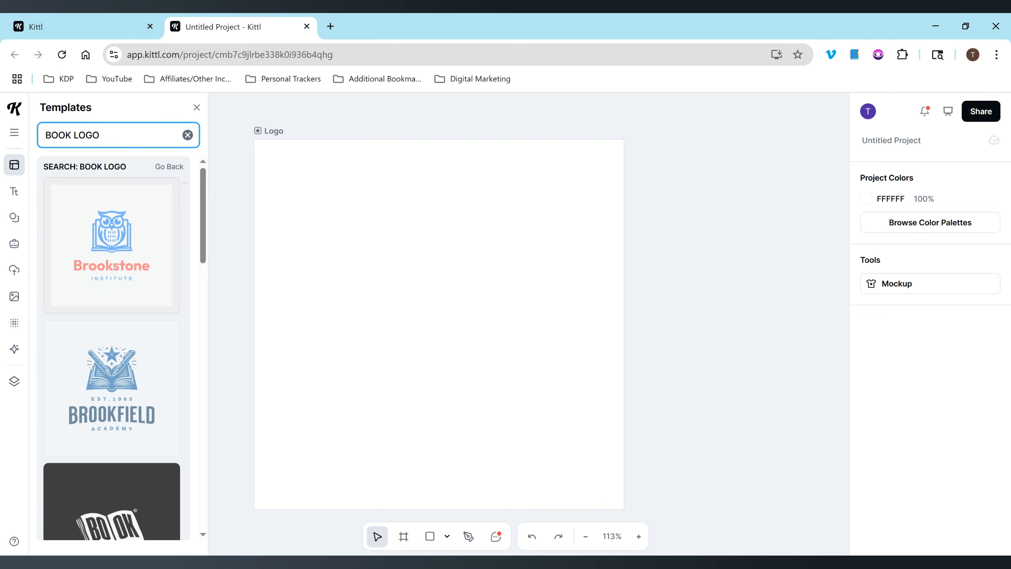
{"action": "left_click_drag", "start_coordinate": [203, 191], "coordinate": [198, 349]}
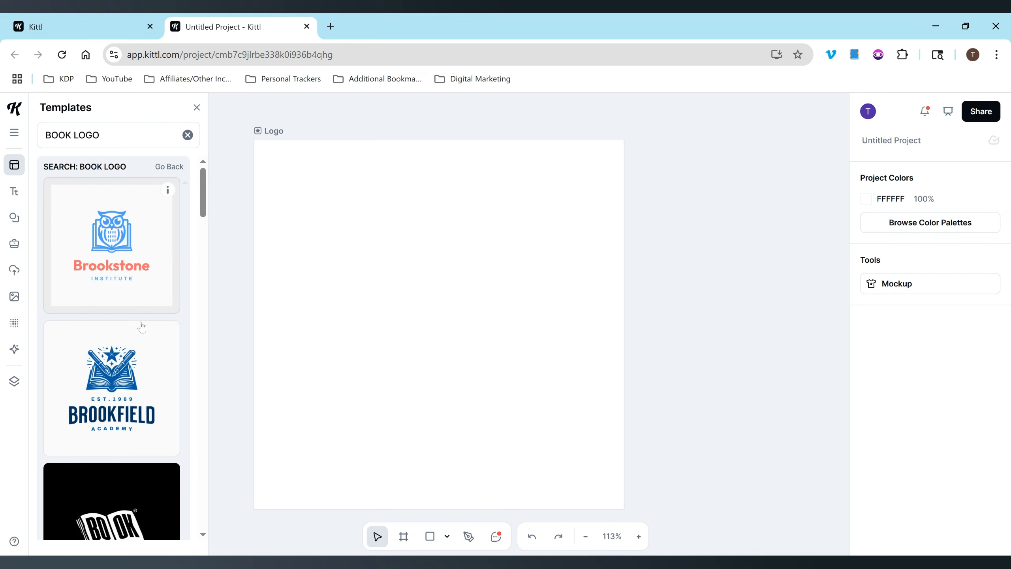
{"action": "left_click_drag", "start_coordinate": [203, 181], "coordinate": [201, 241]}
{"action": "left_click", "coordinate": [154, 229]}
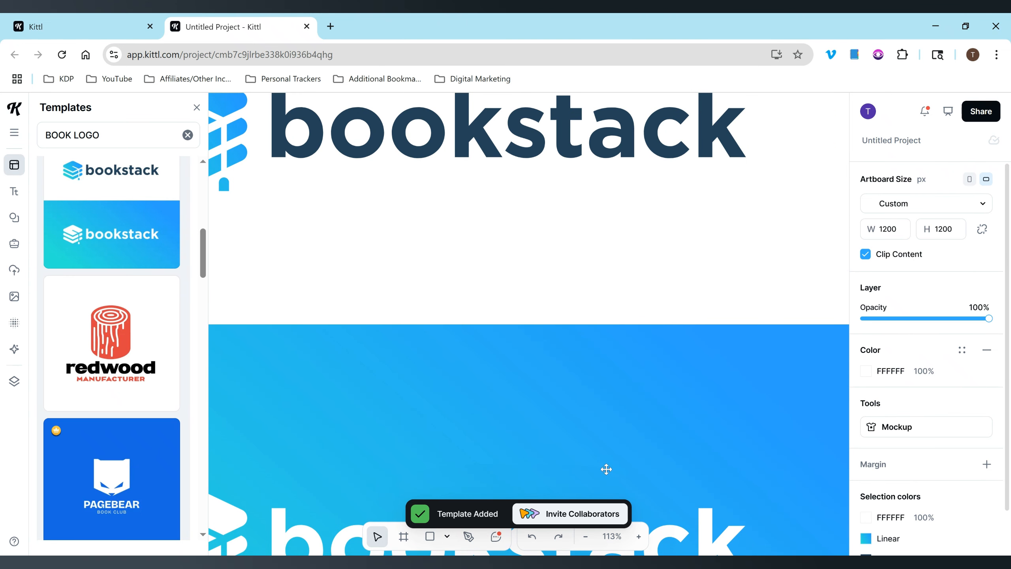
Scale the bookstack template artboard down to about 341 px wide, smaller than the Logo artboard.
{"action": "left_click", "coordinate": [586, 537]}
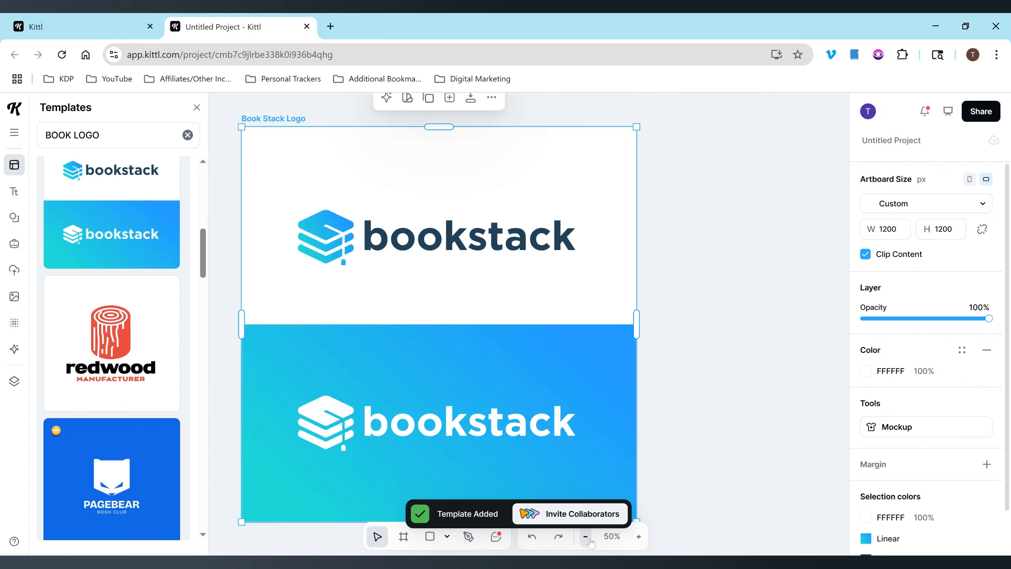
{"action": "left_click", "coordinate": [586, 537]}
{"action": "left_click_drag", "start_coordinate": [535, 423], "coordinate": [396, 281]}
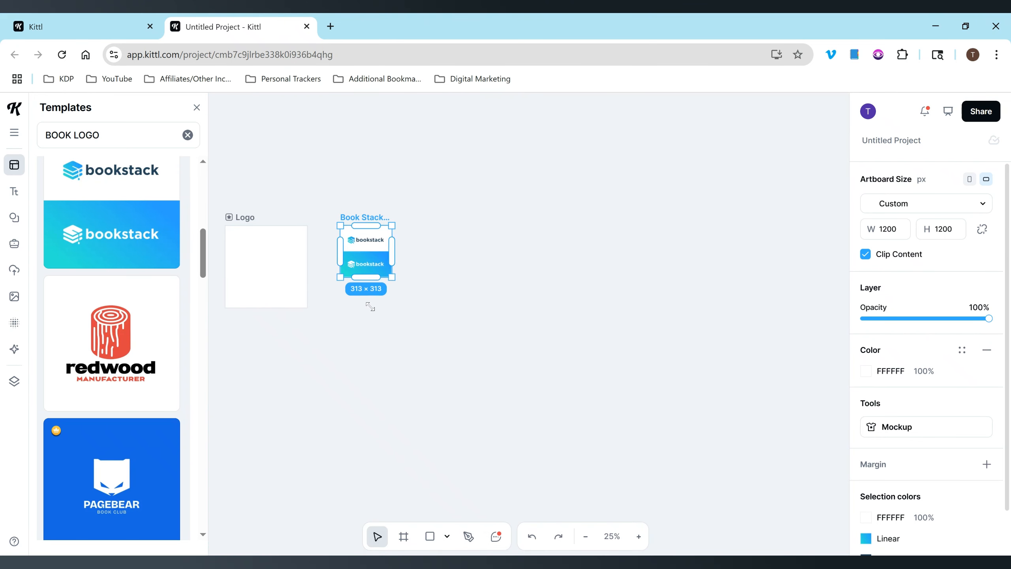
Move the white bookstack logo and the blue gradient rectangle from the template artboard onto the Logo artboard.
{"action": "left_click_drag", "start_coordinate": [376, 226], "coordinate": [262, 270]}
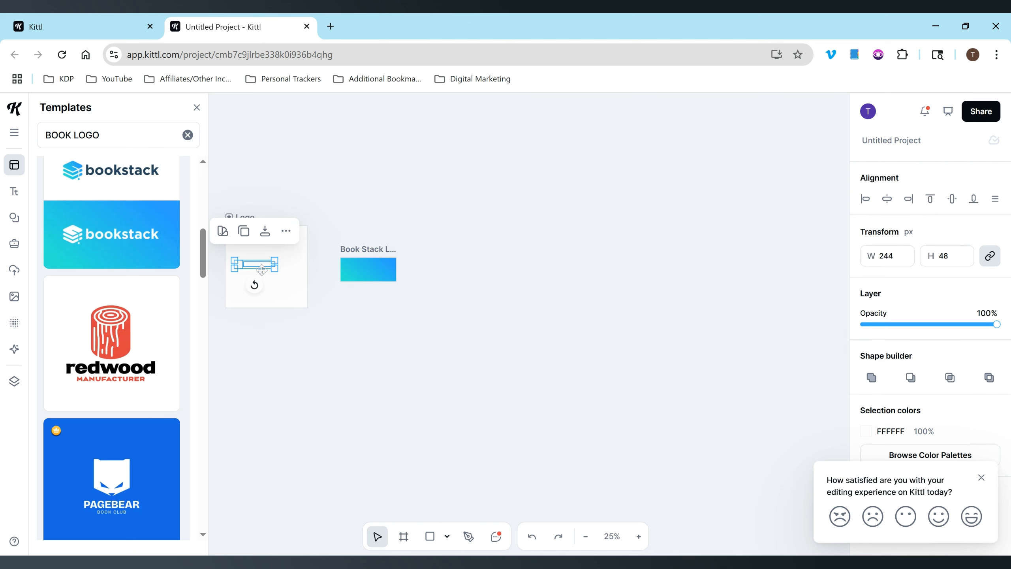
{"action": "left_click", "coordinate": [361, 271]}
{"action": "left_click_drag", "start_coordinate": [362, 272], "coordinate": [261, 275]}
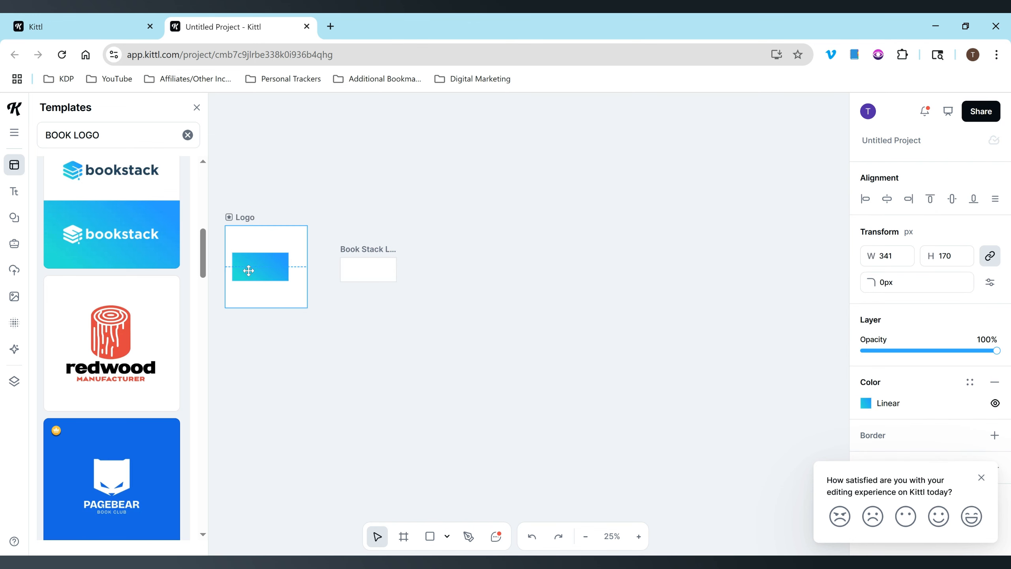
Delete the leftover Book Stack Logo artboard beside the Logo artboard.
{"action": "left_click", "coordinate": [266, 266]}
{"action": "left_click", "coordinate": [359, 270]}
{"action": "key", "text": "Delete"}
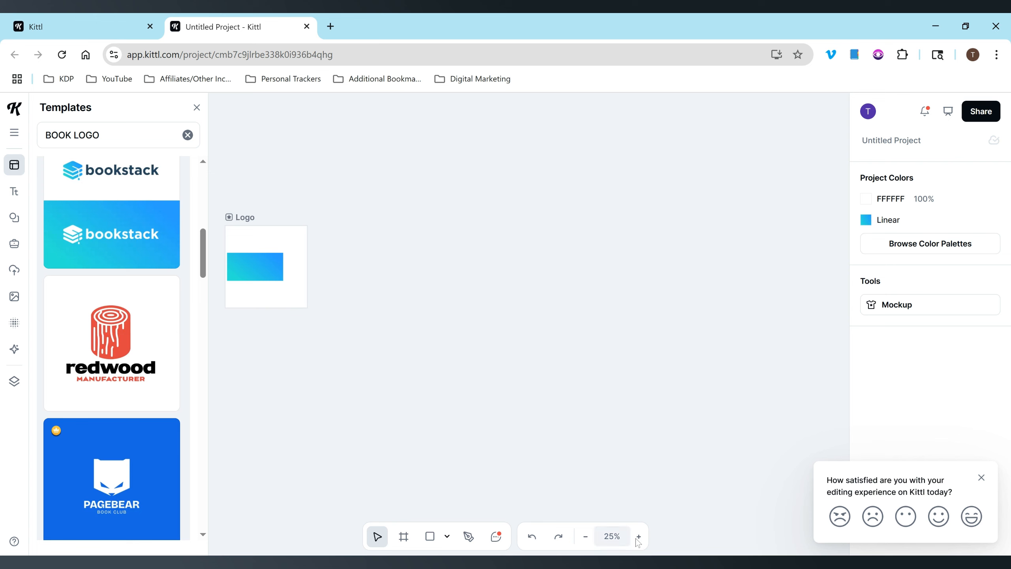
Reposition and enlarge the gradient rectangle to about 732 × 553 px so it covers the whole Logo artboard.
{"action": "left_click", "coordinate": [623, 538]}
{"action": "left_click", "coordinate": [611, 497]}
{"action": "left_click_drag", "start_coordinate": [326, 277], "coordinate": [521, 261]}
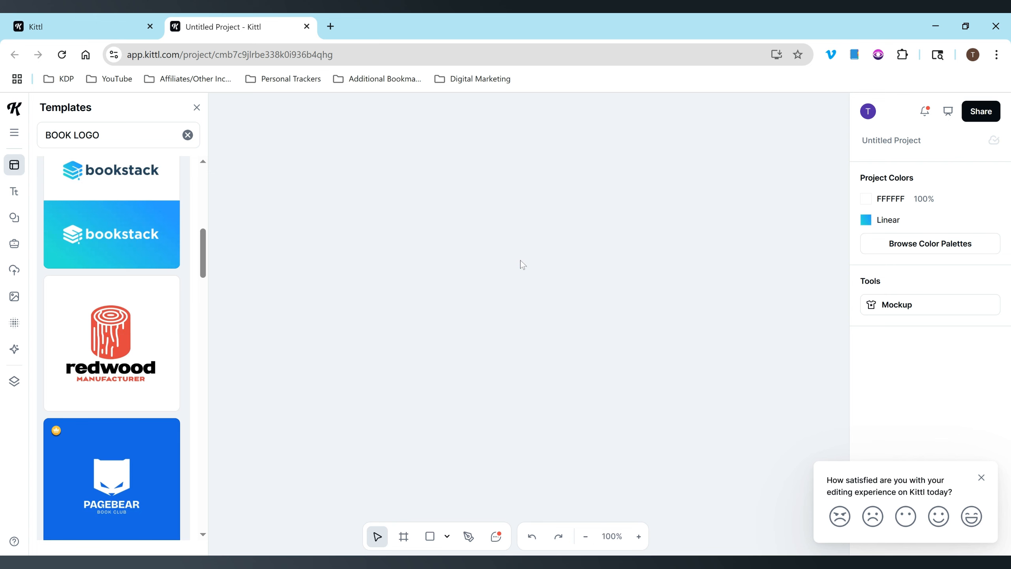
{"action": "left_click", "coordinate": [586, 536]}
{"action": "left_click", "coordinate": [586, 537]}
{"action": "left_click_drag", "start_coordinate": [331, 329], "coordinate": [369, 346]}
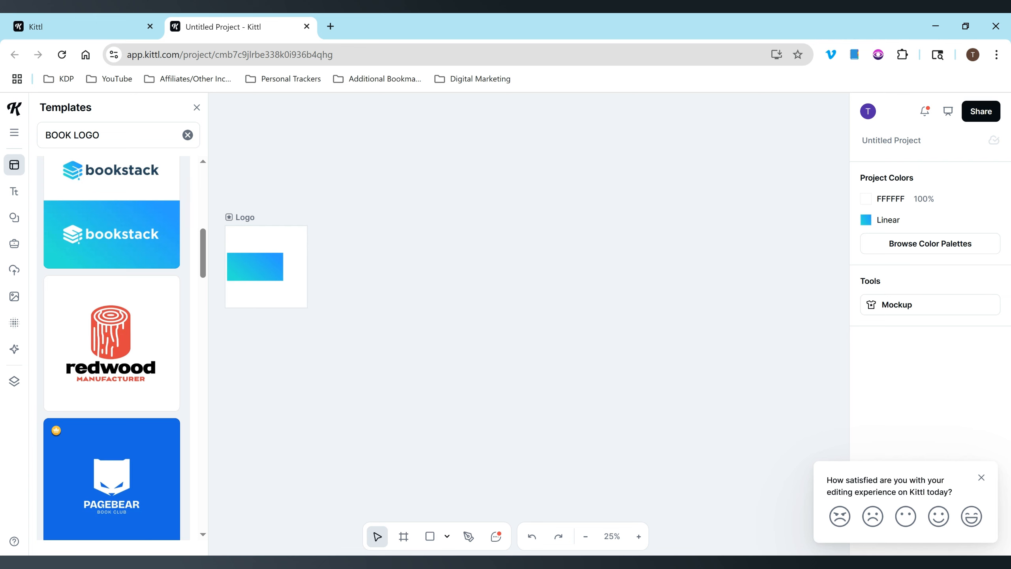
{"action": "key", "text": "shift+1"}
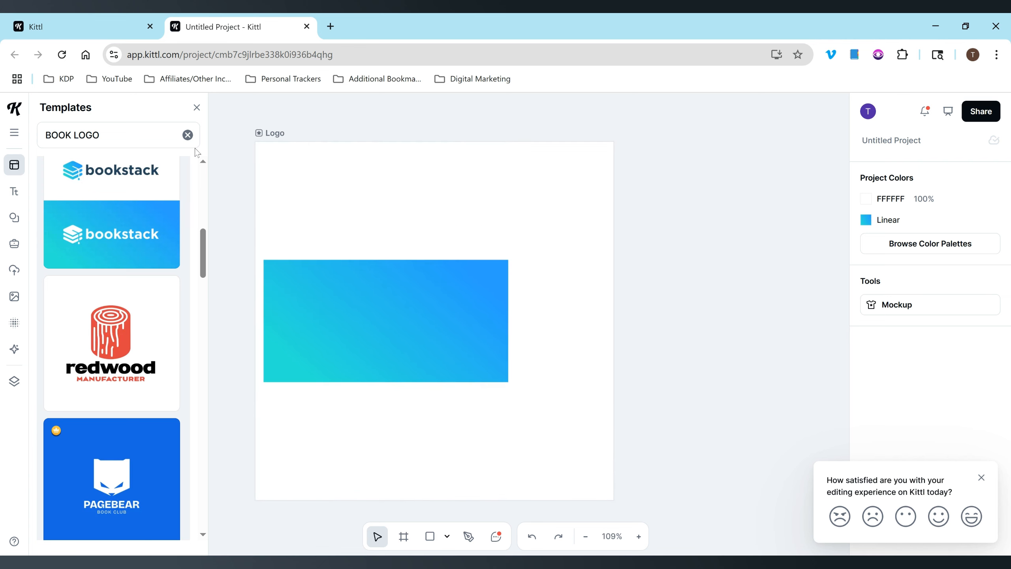
{"action": "left_click_drag", "start_coordinate": [395, 298], "coordinate": [373, 173]}
{"action": "left_click_drag", "start_coordinate": [496, 259], "coordinate": [686, 486]}
{"action": "left_click_drag", "start_coordinate": [516, 400], "coordinate": [514, 533]}
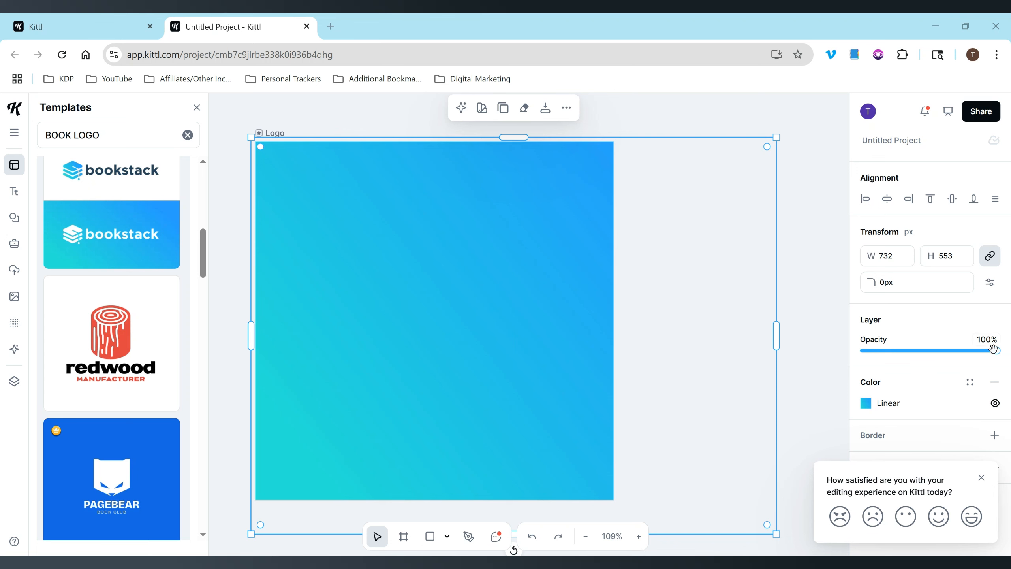
Lower the gradient rectangle's opacity to 52% and add a black border with a weight of 5.00.
{"action": "left_click_drag", "start_coordinate": [997, 350], "coordinate": [934, 356]}
{"action": "left_click", "coordinate": [981, 478]}
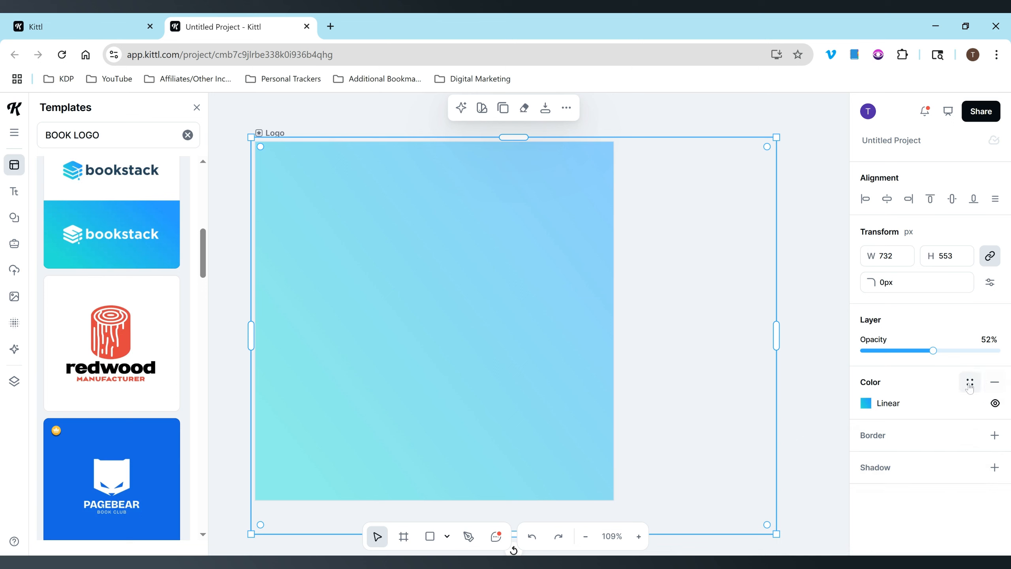
{"action": "left_click", "coordinate": [994, 435]}
Recolor the teal start of the rectangle's linear gradient to a pale lavender and deselect the rectangle.
{"action": "left_click", "coordinate": [866, 403]}
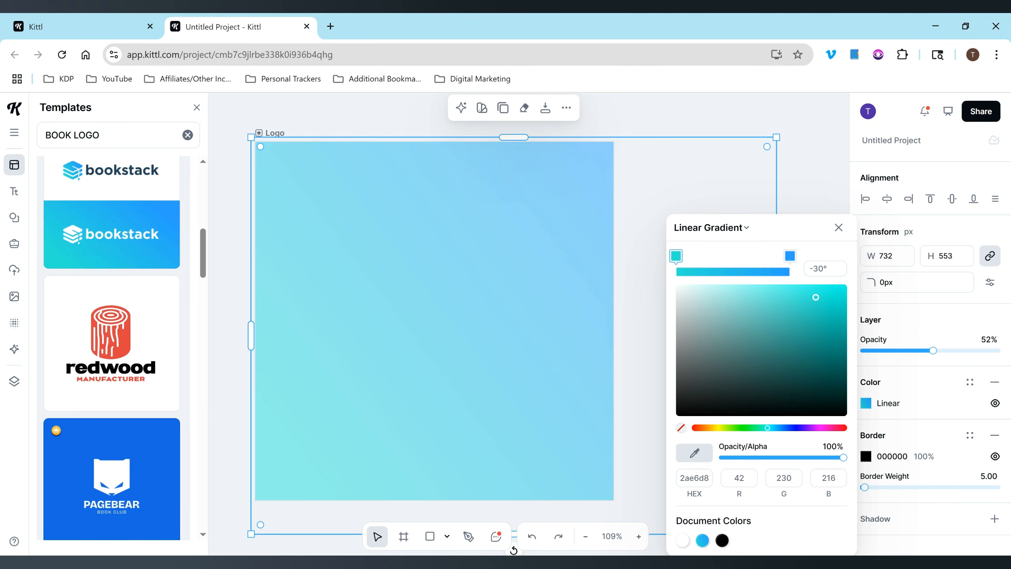
{"action": "left_click", "coordinate": [827, 427]}
{"action": "left_click_drag", "start_coordinate": [826, 428], "coordinate": [787, 428]}
{"action": "left_click_drag", "start_coordinate": [806, 294], "coordinate": [719, 288]}
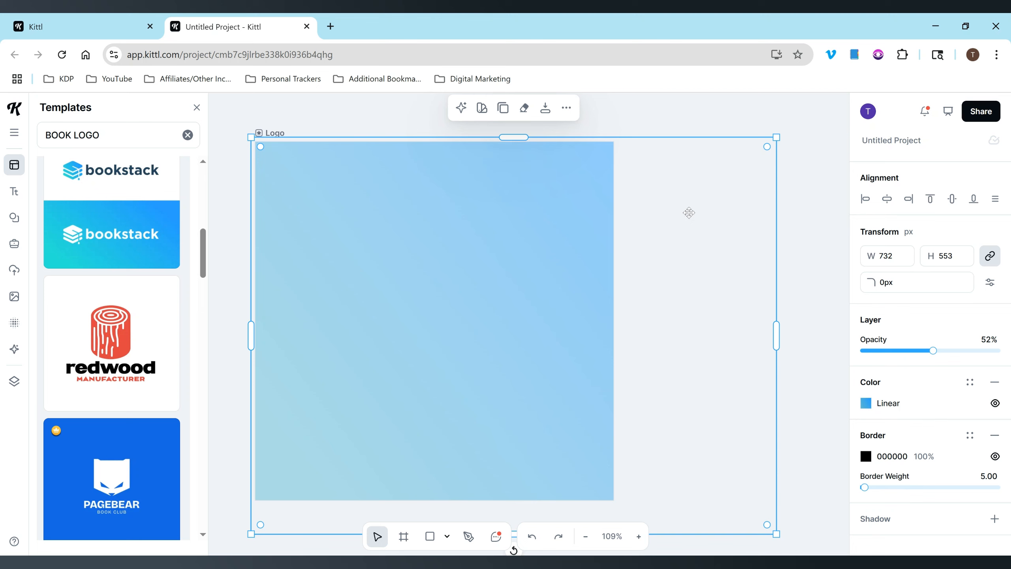
{"action": "left_click", "coordinate": [810, 418]}
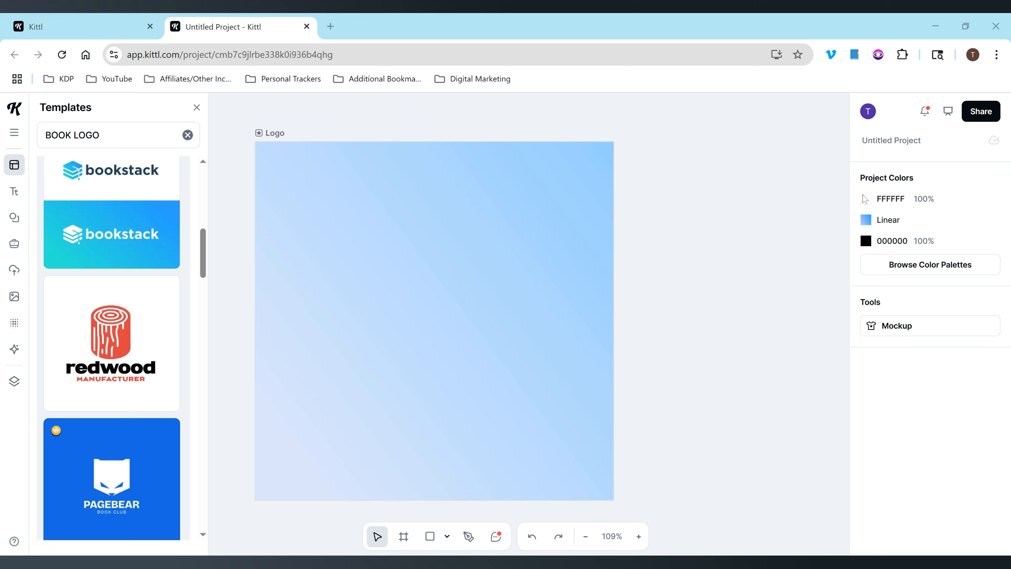
Send the gradient rectangle to the back so the bookstack logo sits in front of it.
{"action": "left_click", "coordinate": [416, 315]}
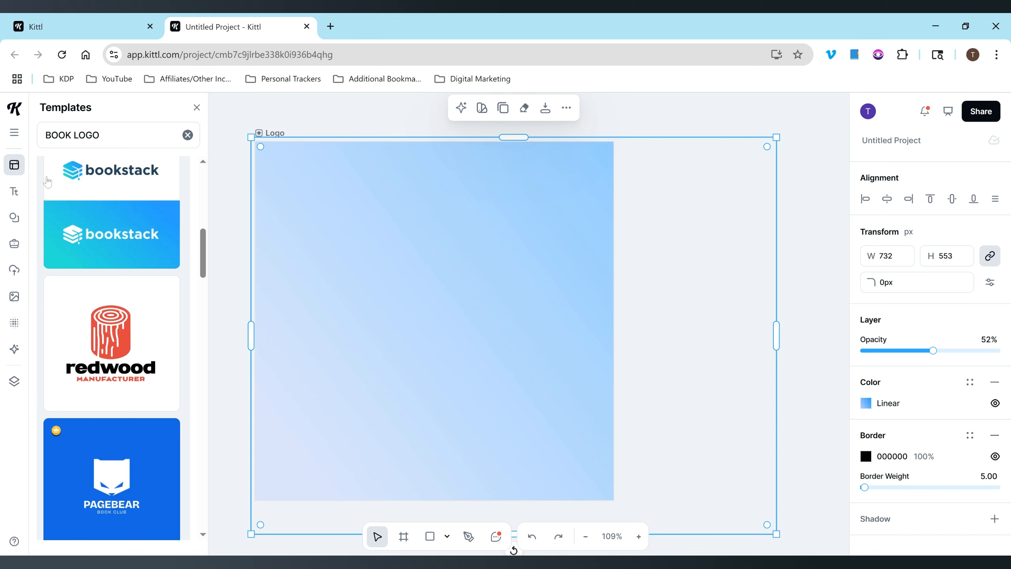
{"action": "left_click", "coordinate": [15, 192]}
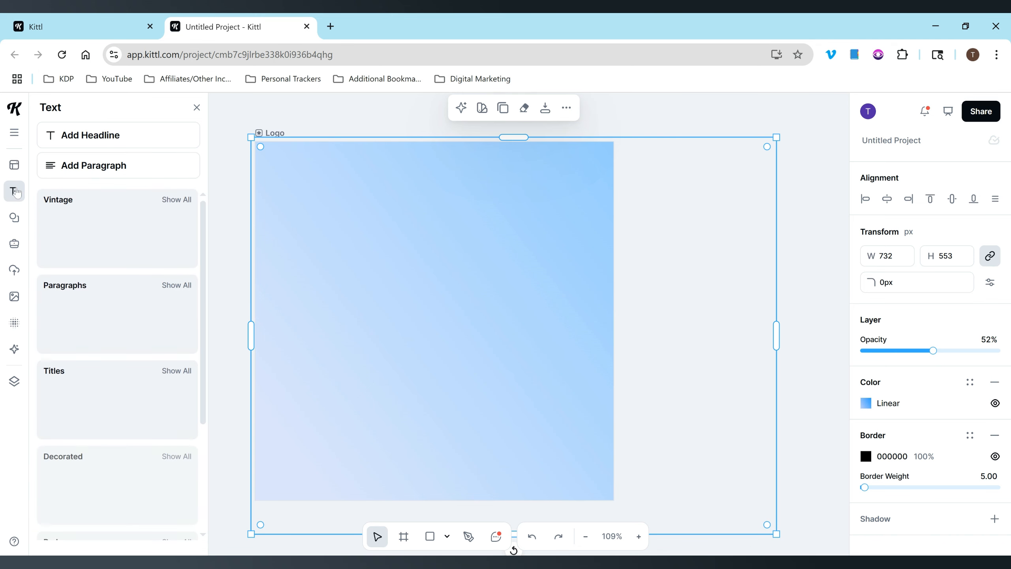
{"action": "left_click", "coordinate": [567, 108]}
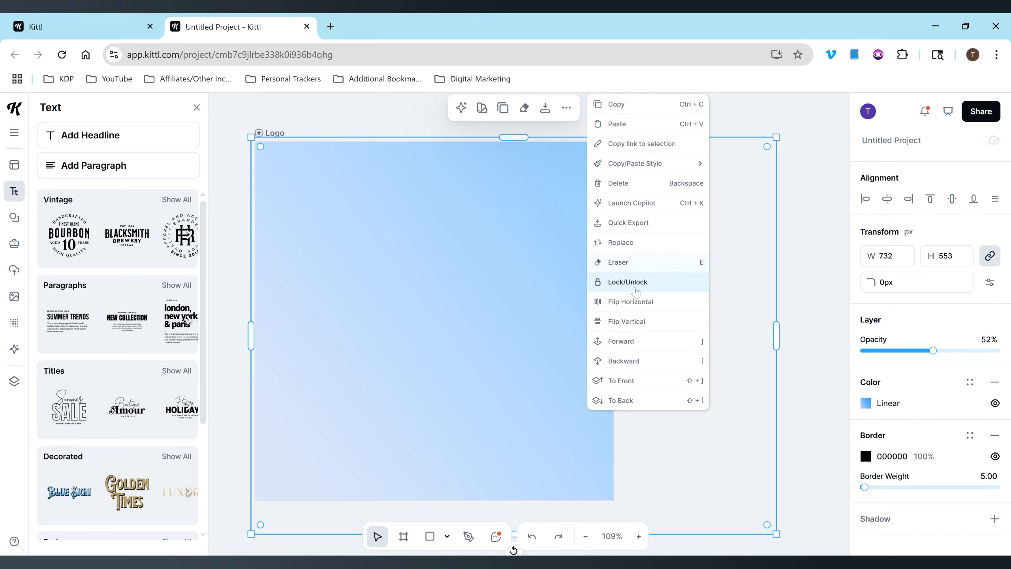
{"action": "left_click", "coordinate": [626, 400]}
Convert the text of the white bookstack logo to outlines and deselect it.
{"action": "right_click", "coordinate": [436, 311]}
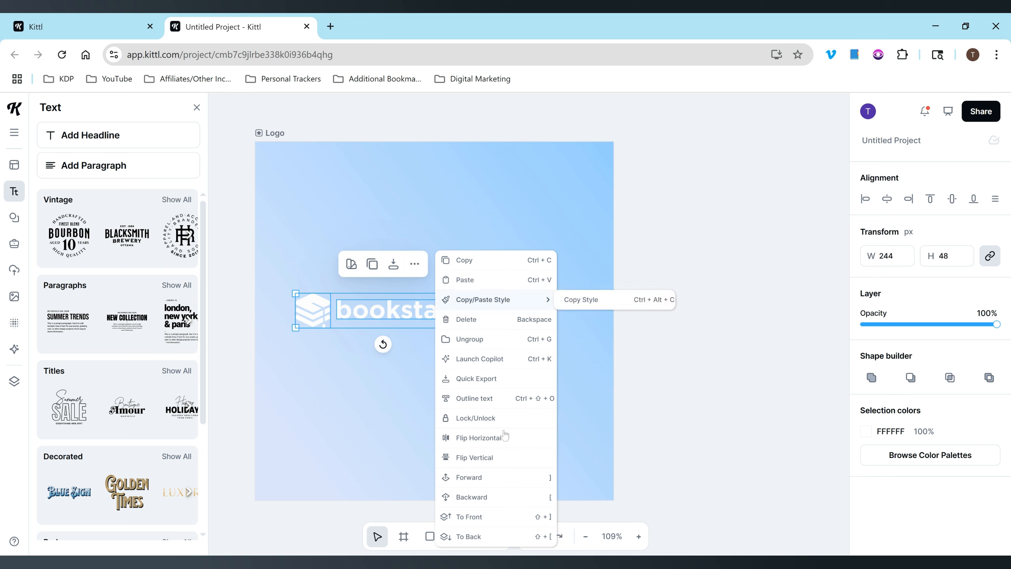
{"action": "left_click", "coordinate": [492, 399]}
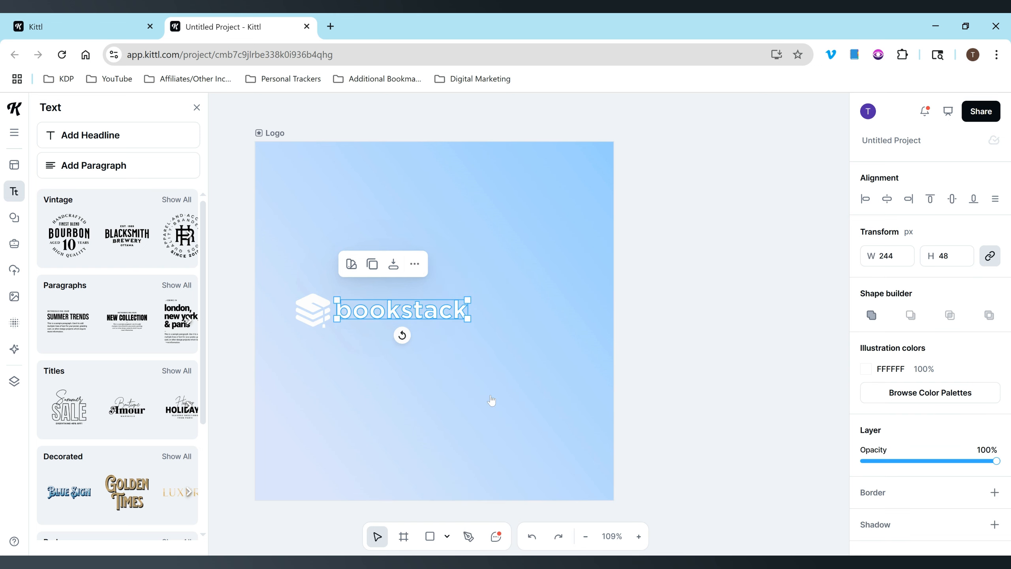
{"action": "left_click", "coordinate": [623, 245]}
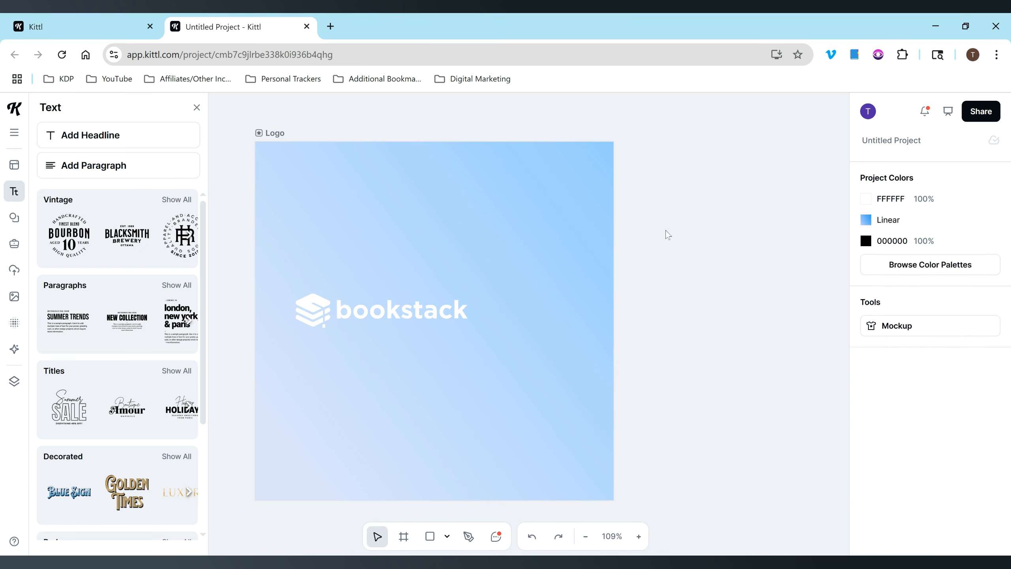
Examine the bookstack logo group's additional options and look through the Elements, Brand Kits, Images and Textures libraries.
{"action": "left_click", "coordinate": [400, 305]}
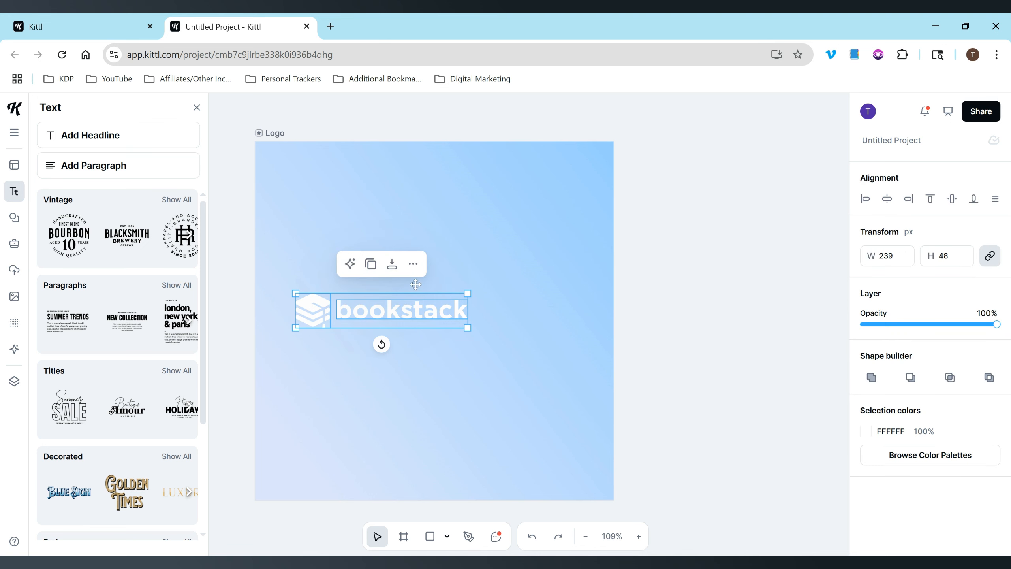
{"action": "left_click", "coordinate": [412, 265]}
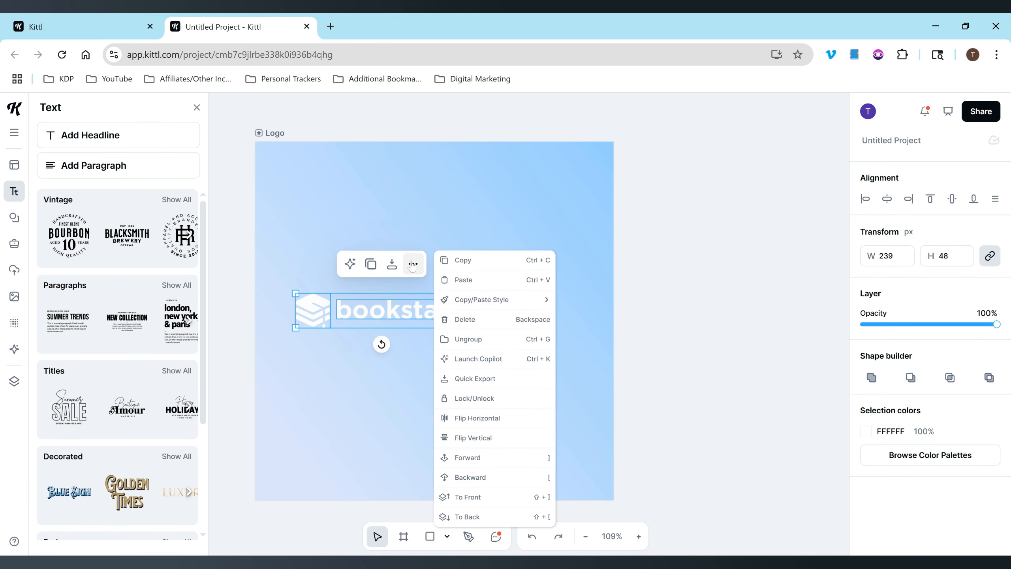
{"action": "left_click", "coordinate": [413, 264]}
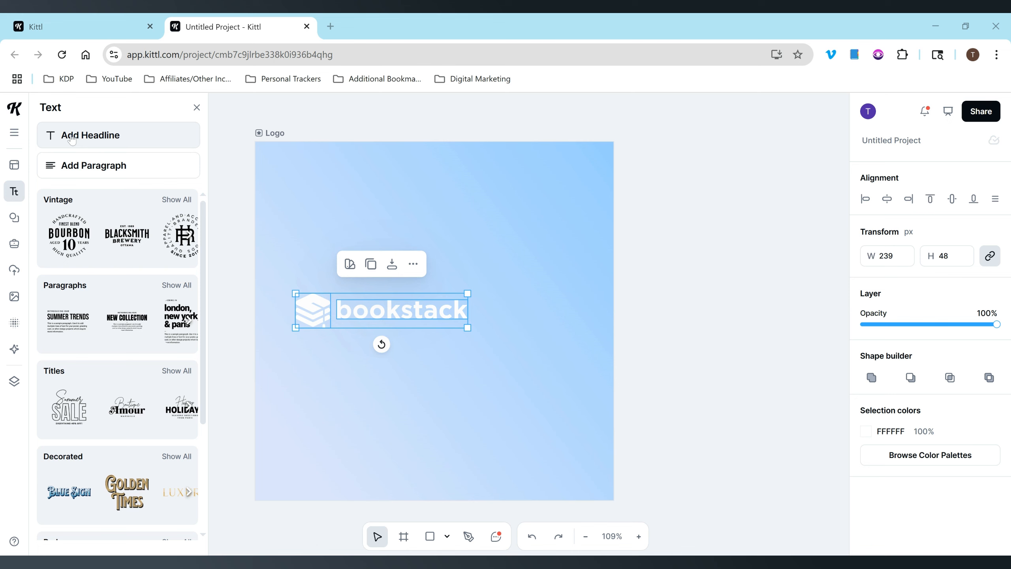
{"action": "left_click", "coordinate": [15, 218]}
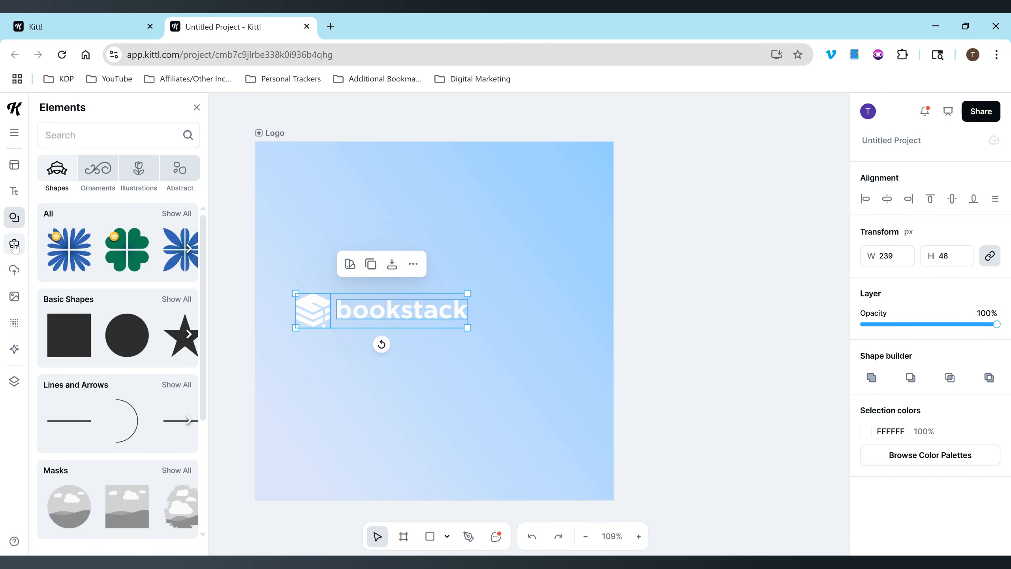
{"action": "left_click", "coordinate": [14, 244]}
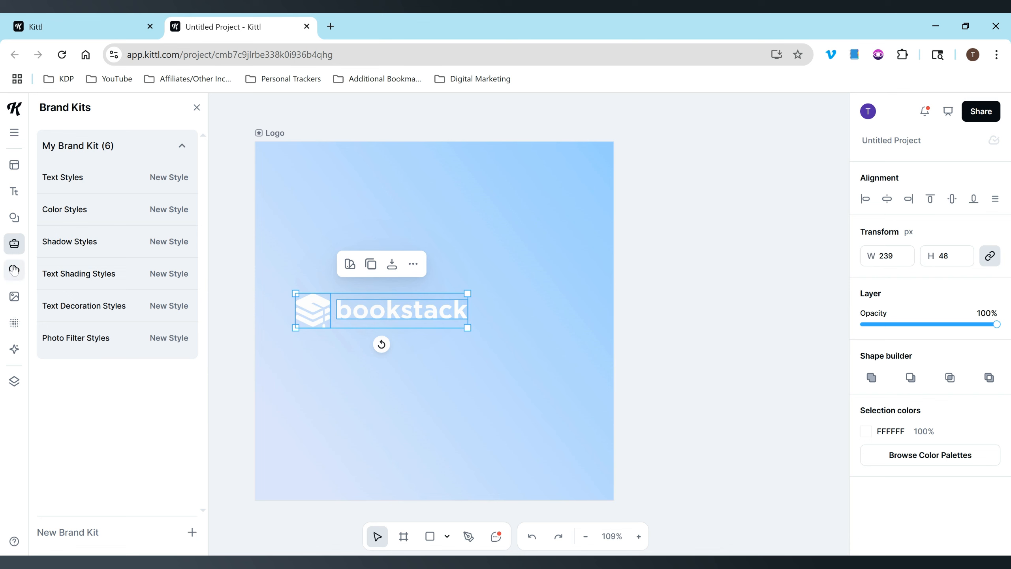
{"action": "left_click", "coordinate": [14, 297]}
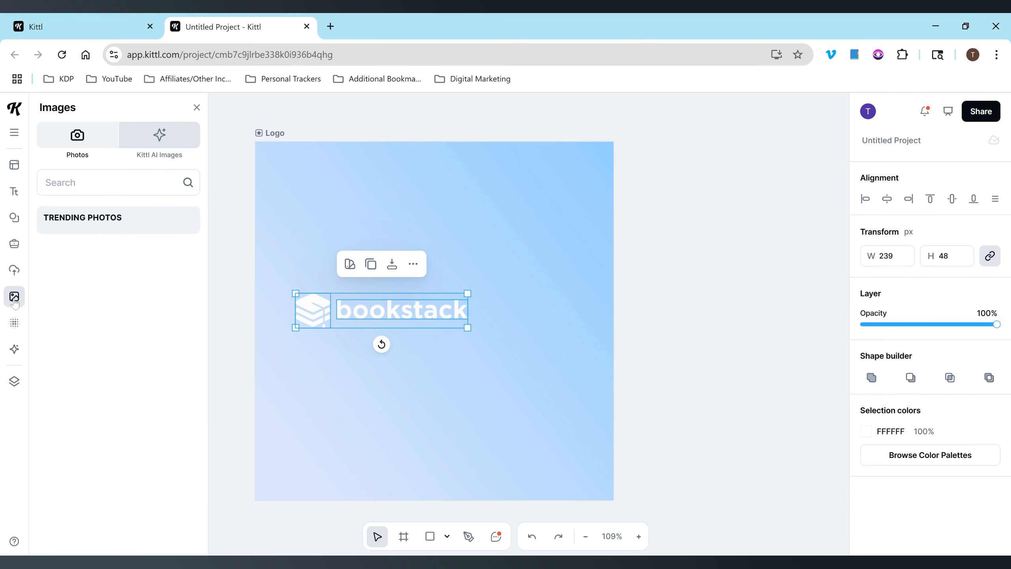
{"action": "left_click", "coordinate": [15, 323]}
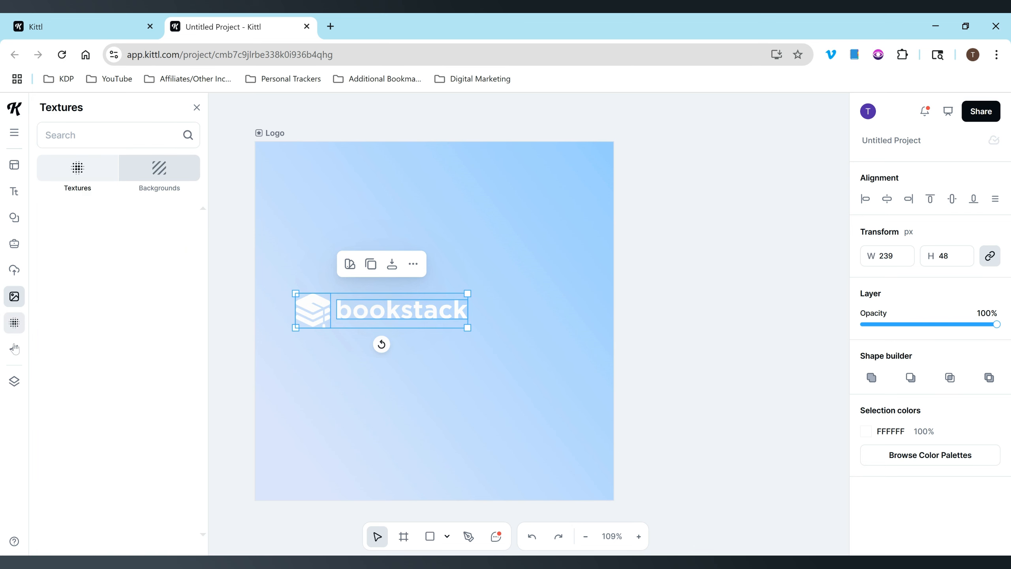
Generate an image with the Kittl AI Image Generator from the prompt "BOOK LOGO".
{"action": "left_click", "coordinate": [15, 349]}
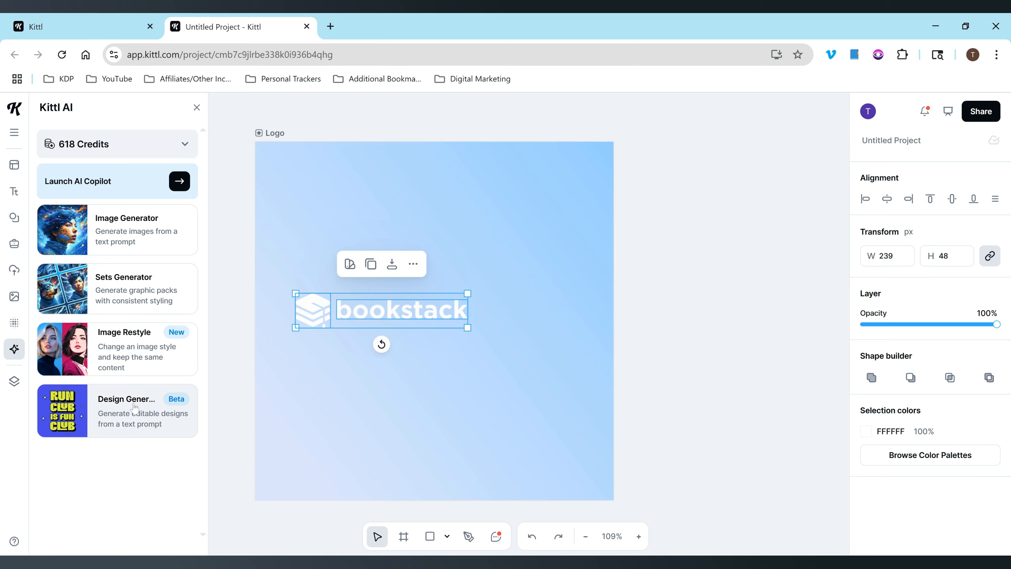
{"action": "left_click", "coordinate": [138, 237]}
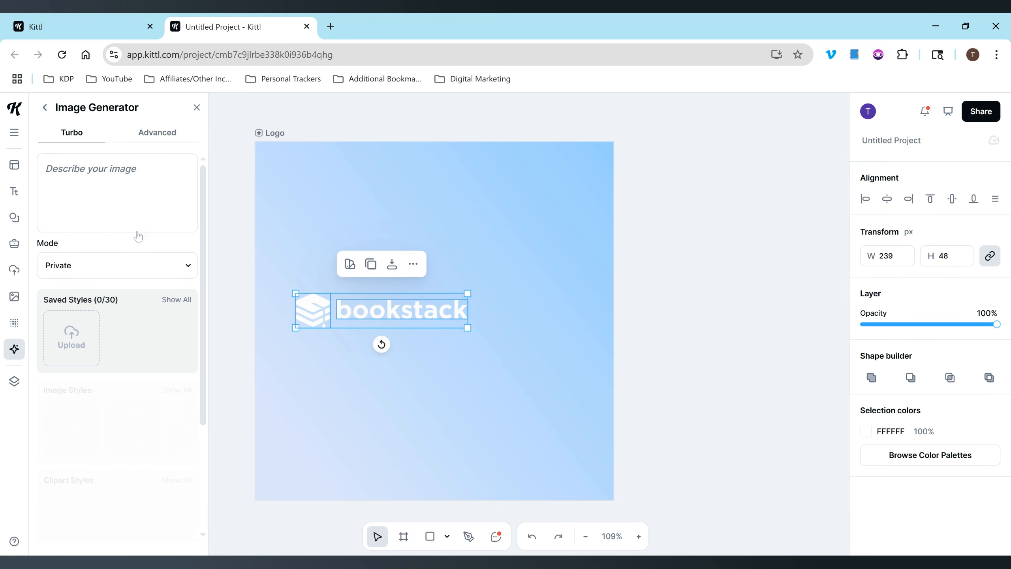
{"action": "left_click", "coordinate": [91, 179]}
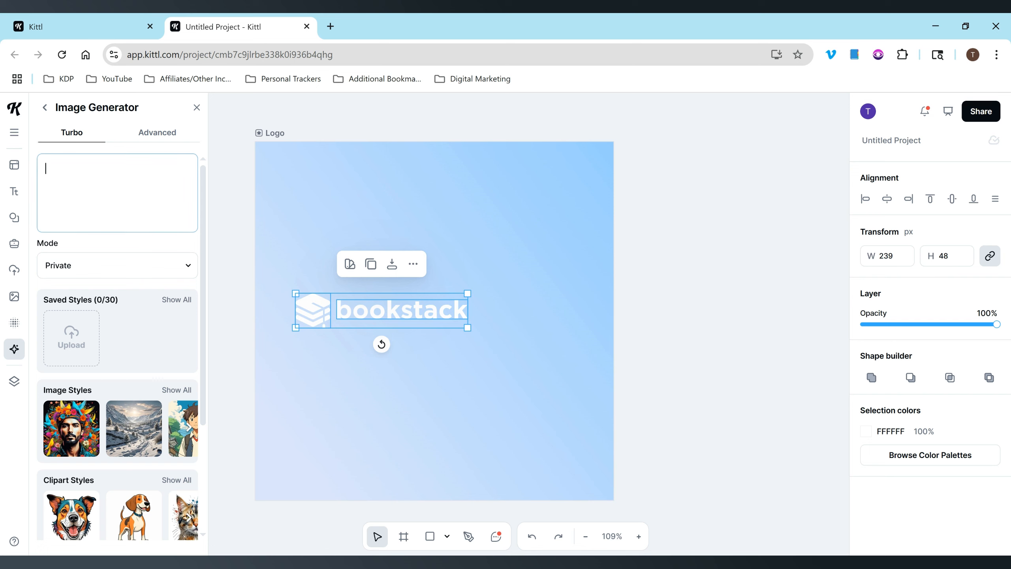
{"action": "type", "text": "BO"}
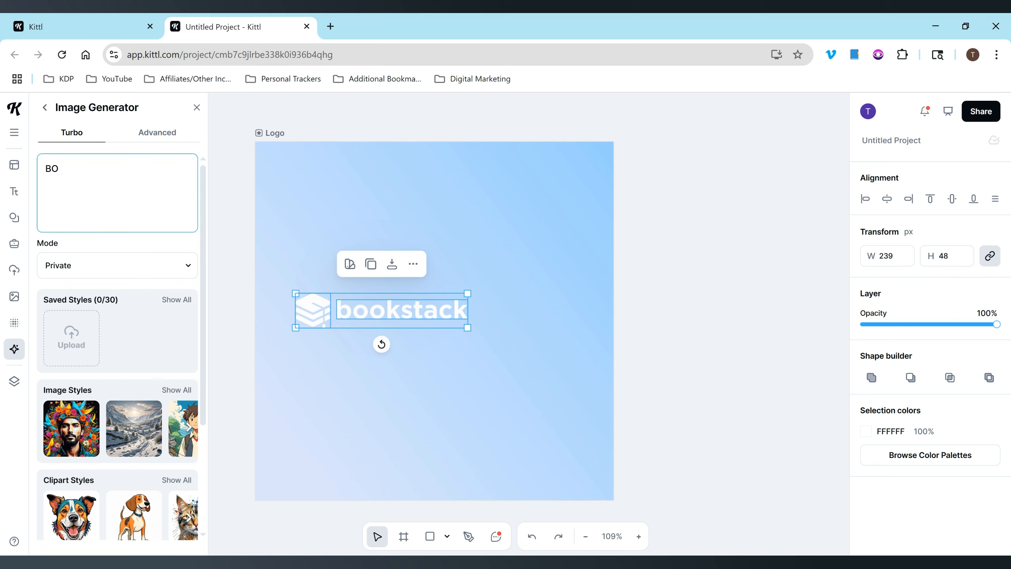
{"action": "type", "text": "OK LOGO"}
{"action": "key", "text": "Return"}
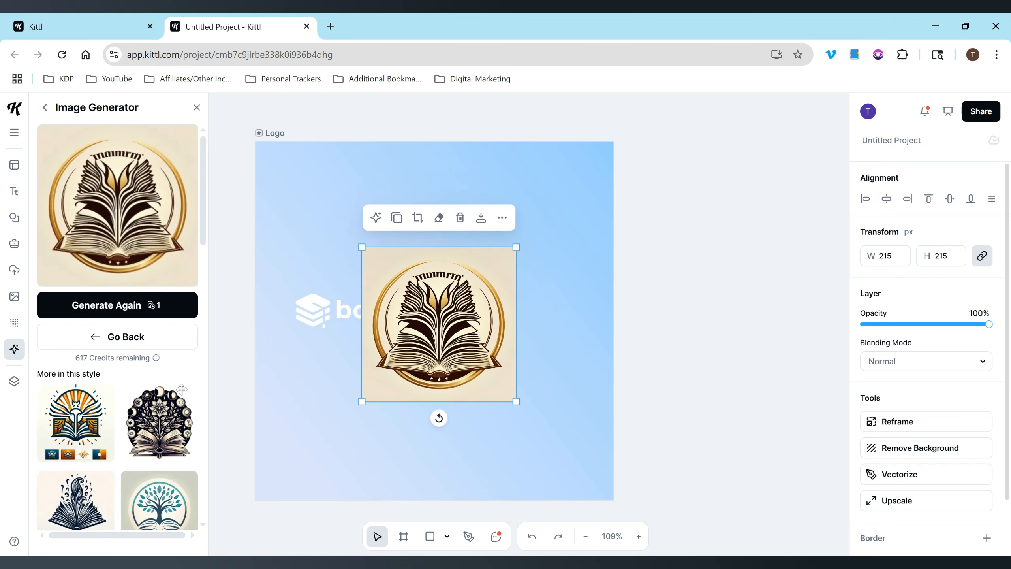
Generate another version of the book logo image and look through the similar-style suggestions.
{"action": "left_click", "coordinate": [158, 304]}
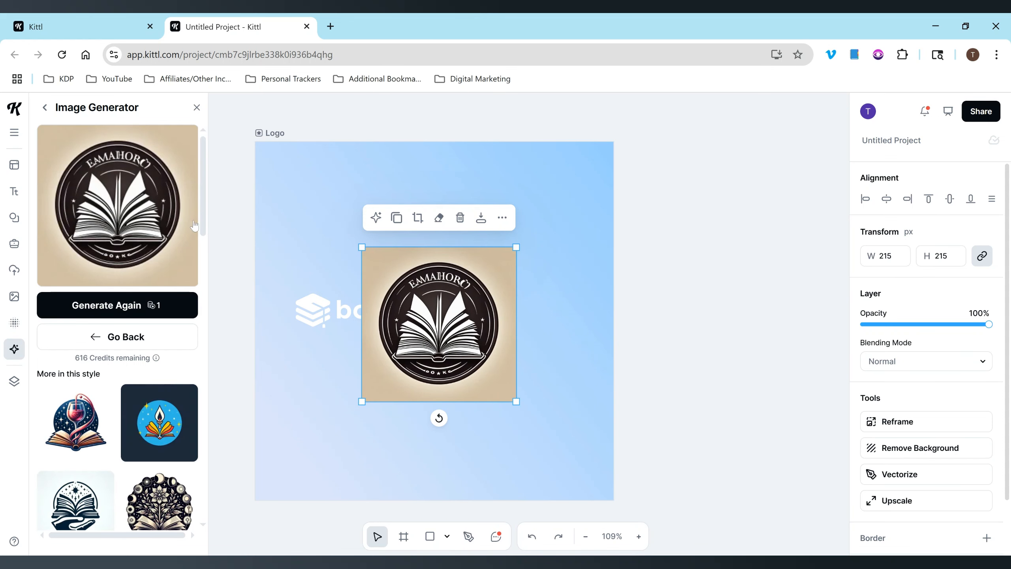
{"action": "left_click_drag", "start_coordinate": [201, 218], "coordinate": [209, 290]}
{"action": "left_click_drag", "start_coordinate": [222, 191], "coordinate": [207, 120]}
Generate an image from the prompt "BOOK LOGO WITH BOOK CLUB NAME" and delete the earlier generated book logo images.
{"action": "left_click", "coordinate": [45, 107]}
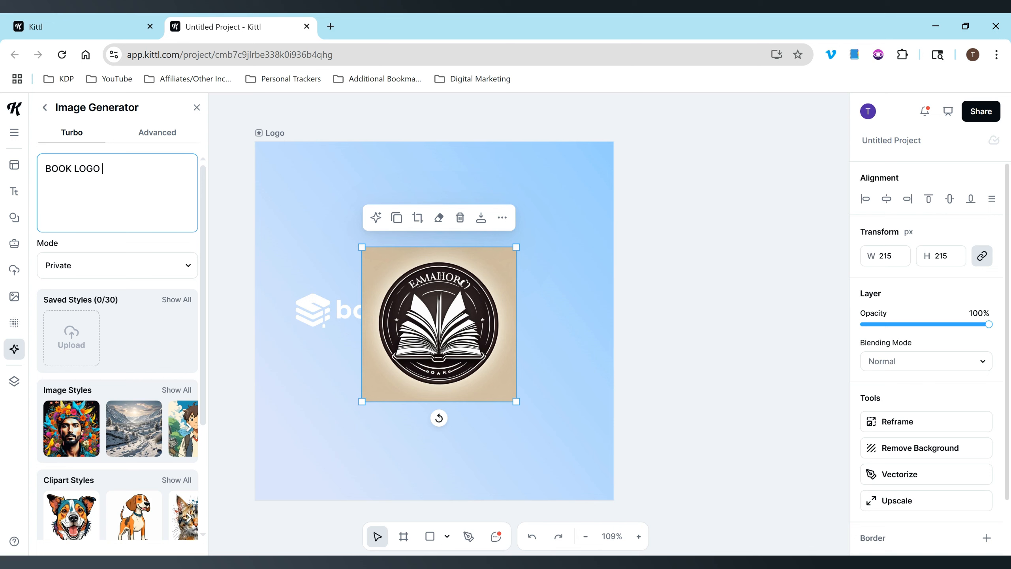
{"action": "type", "text": "WITH BO"}
{"action": "type", "text": "CLUB N"}
{"action": "key", "text": "Return"}
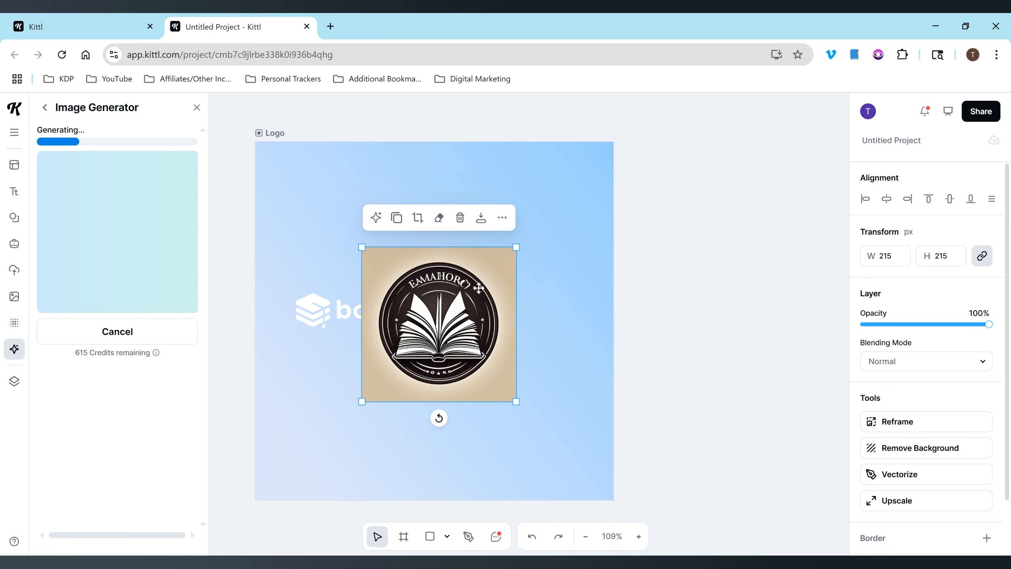
{"action": "left_click", "coordinate": [462, 318]}
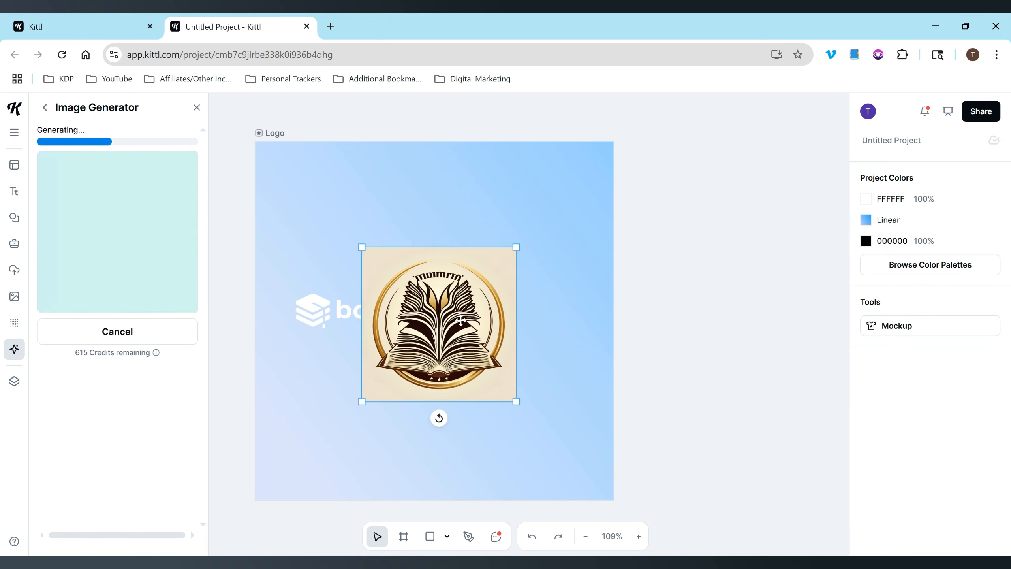
{"action": "key", "text": "Delete"}
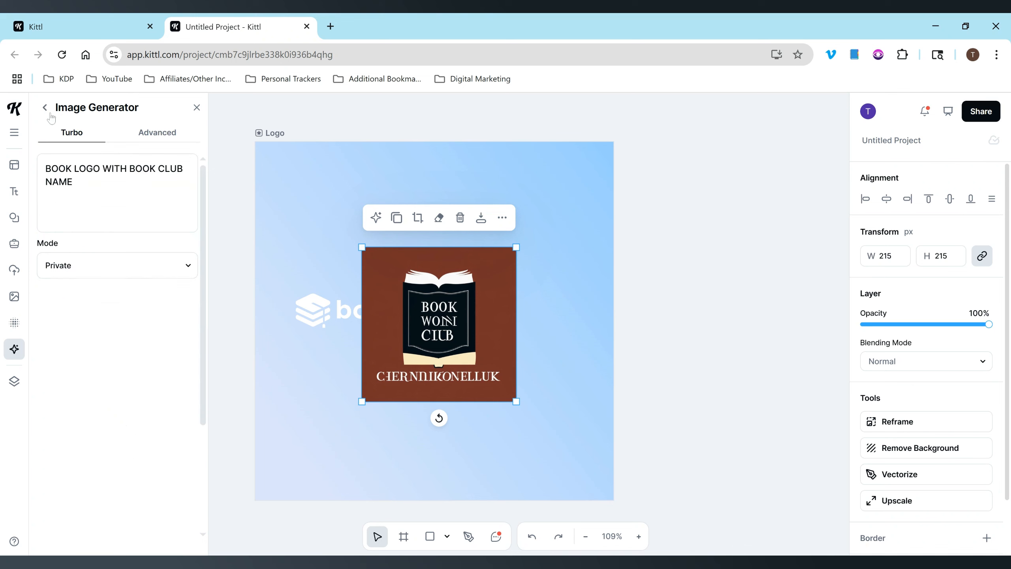
Generate an image from the prompt "DOG READING A BOOK" and enlarge it to about 264 × 264 px.
{"action": "left_click", "coordinate": [73, 181]}
{"action": "key", "text": "ctrl+a"}
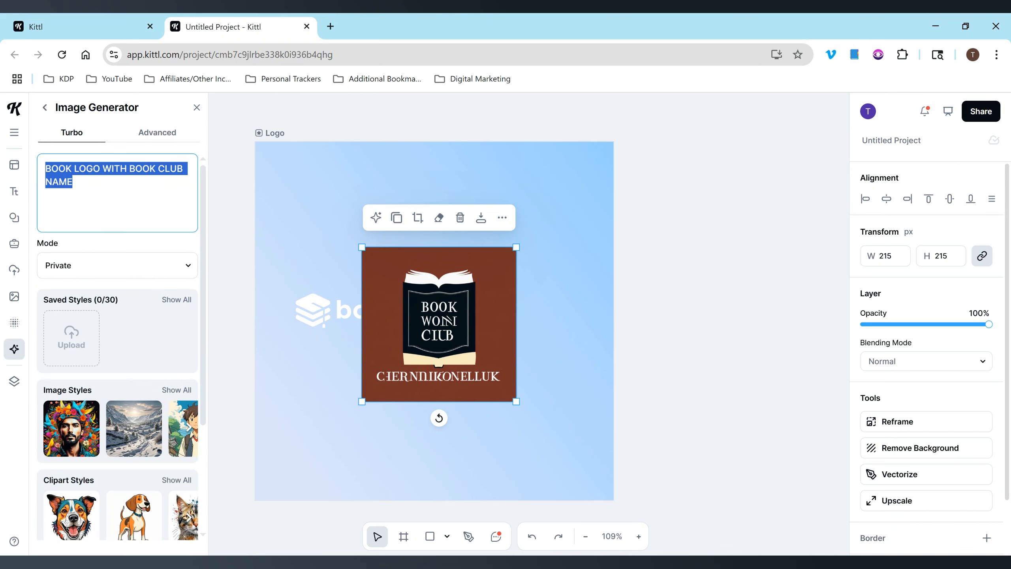
{"action": "type", "text": "DOG READING A BOO"}
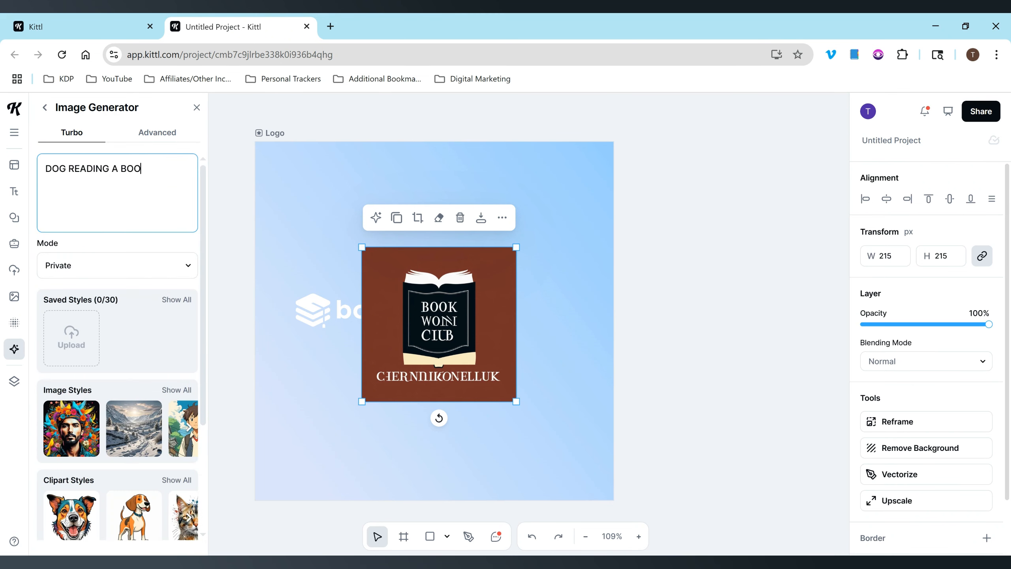
{"action": "type", "text": "K"}
{"action": "key", "text": "Return"}
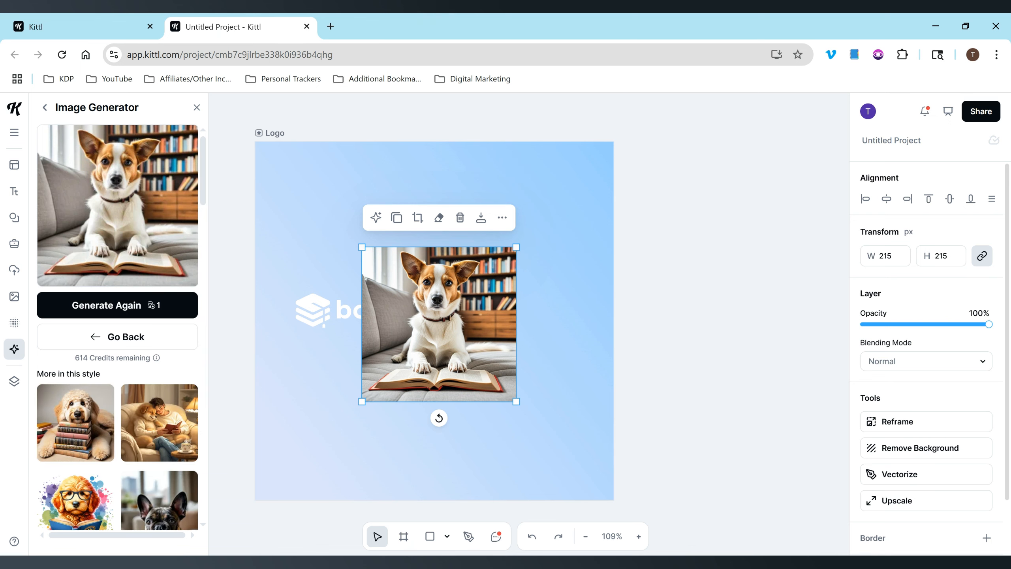
{"action": "left_click_drag", "start_coordinate": [516, 402], "coordinate": [552, 437]}
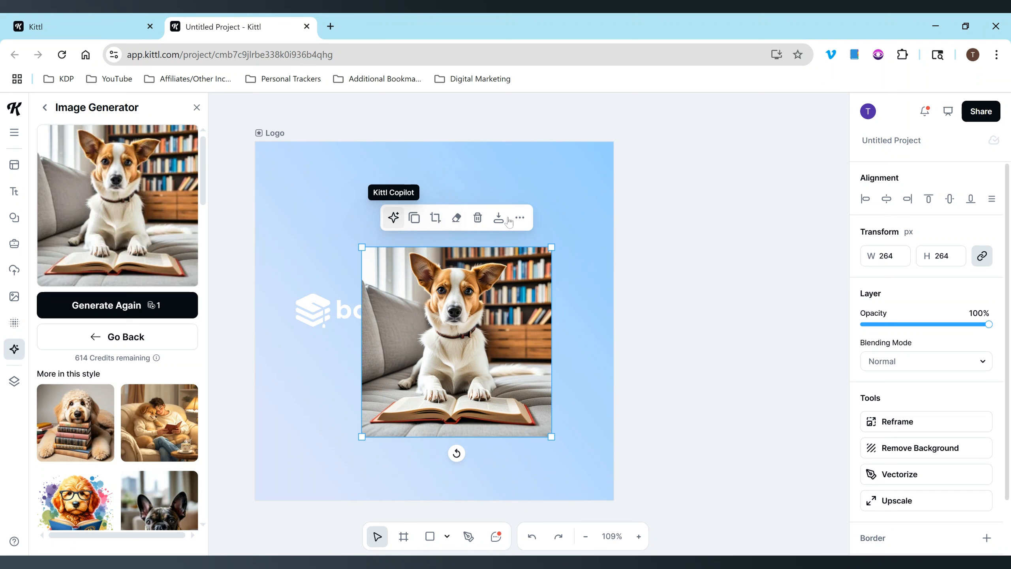
Add the black puppy with a stack of books from Kittl Copilot's suggested elements and delete the generated images.
{"action": "left_click", "coordinate": [520, 217]}
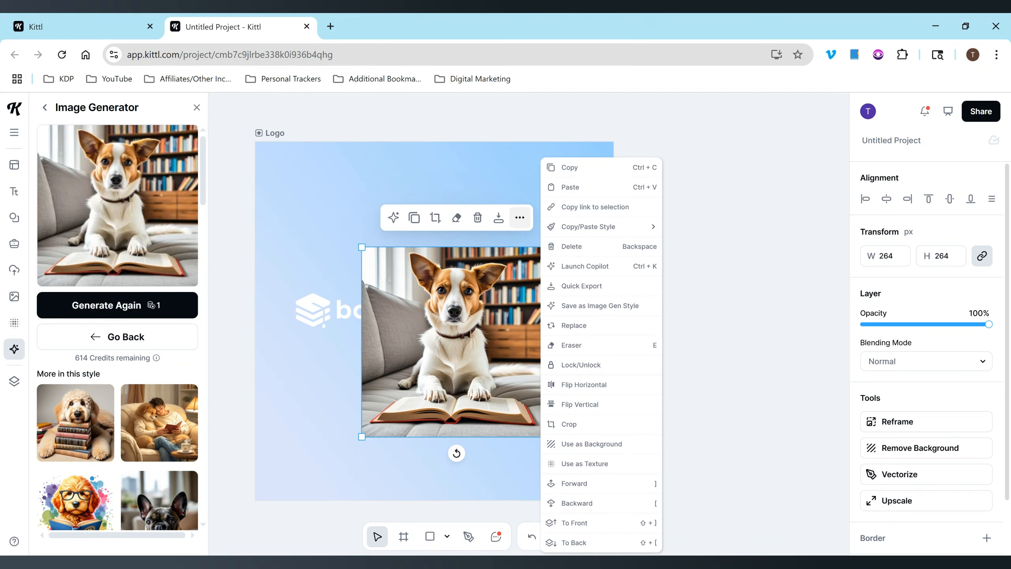
{"action": "left_click", "coordinate": [520, 218]}
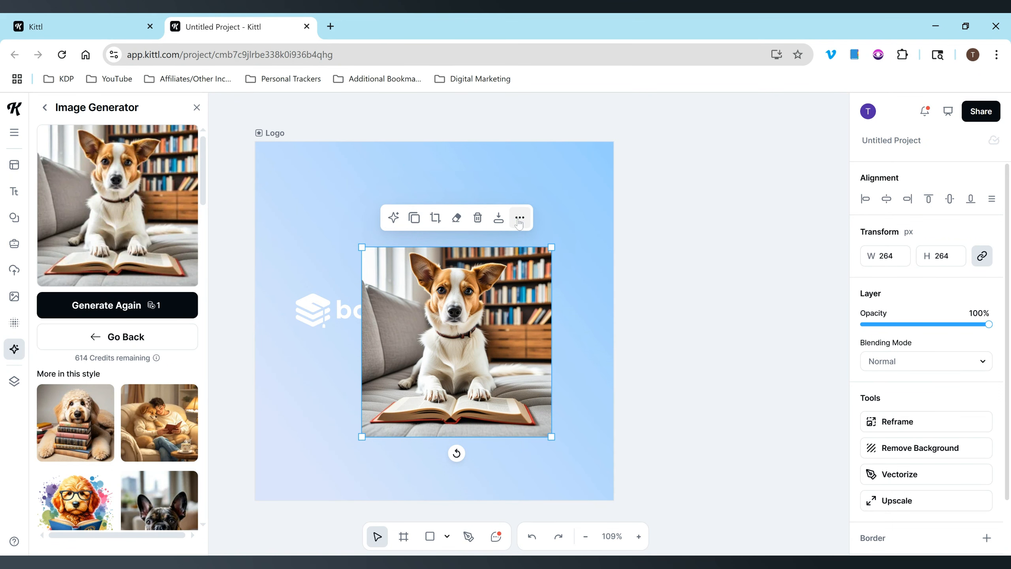
{"action": "left_click", "coordinate": [400, 224]}
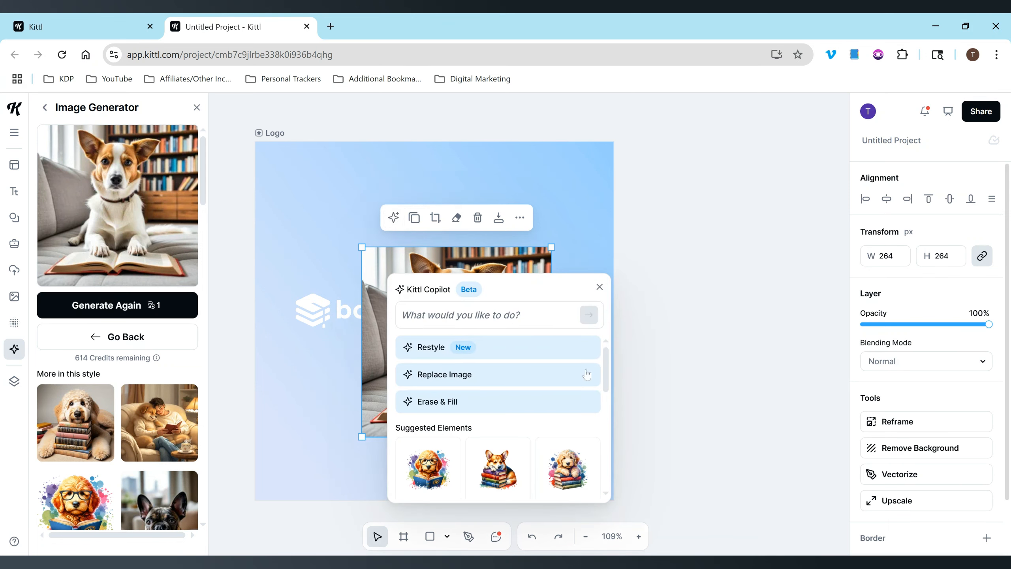
{"action": "left_click_drag", "start_coordinate": [605, 360], "coordinate": [604, 405]}
{"action": "scroll", "coordinate": [604, 405], "scroll_direction": "down", "scroll_amount": 1}
{"action": "left_click", "coordinate": [567, 460]}
{"action": "left_click", "coordinate": [460, 322]}
{"action": "key", "text": "Delete"}
Move the puppy illustration to the artboard's upper left and the bookstack logo down to its lower part.
{"action": "left_click_drag", "start_coordinate": [434, 343], "coordinate": [338, 296]}
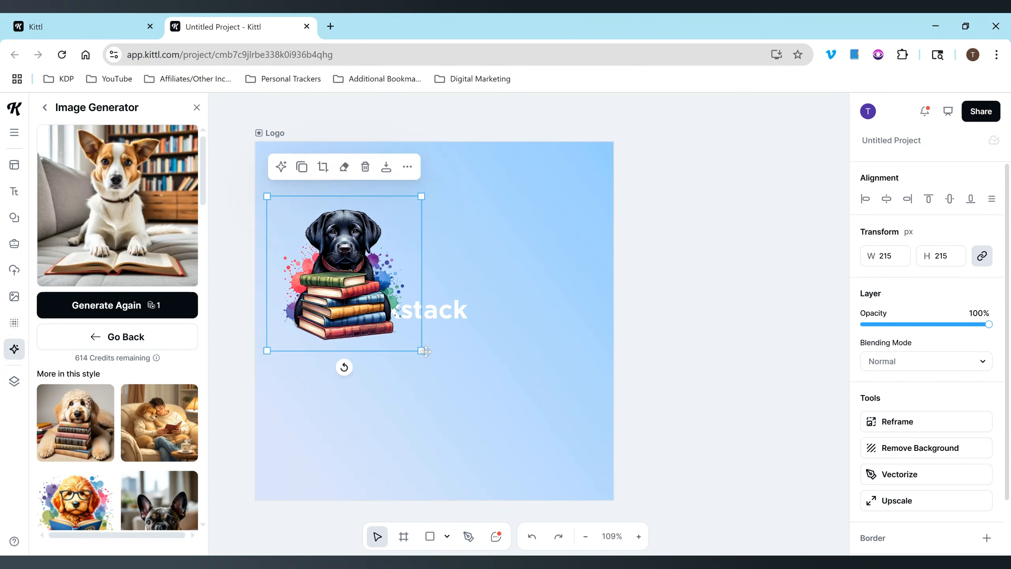
{"action": "left_click", "coordinate": [469, 315]}
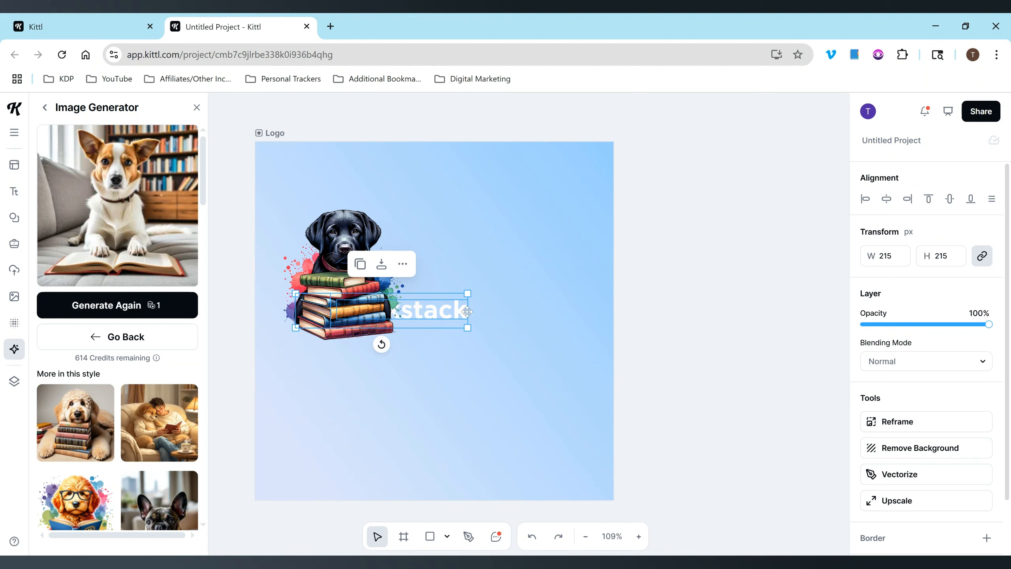
{"action": "left_click_drag", "start_coordinate": [469, 315], "coordinate": [477, 415]}
Enlarge the puppy illustration to about 358 × 358 px and center it horizontally on the artboard above the bookstack logo.
{"action": "left_click", "coordinate": [414, 341]}
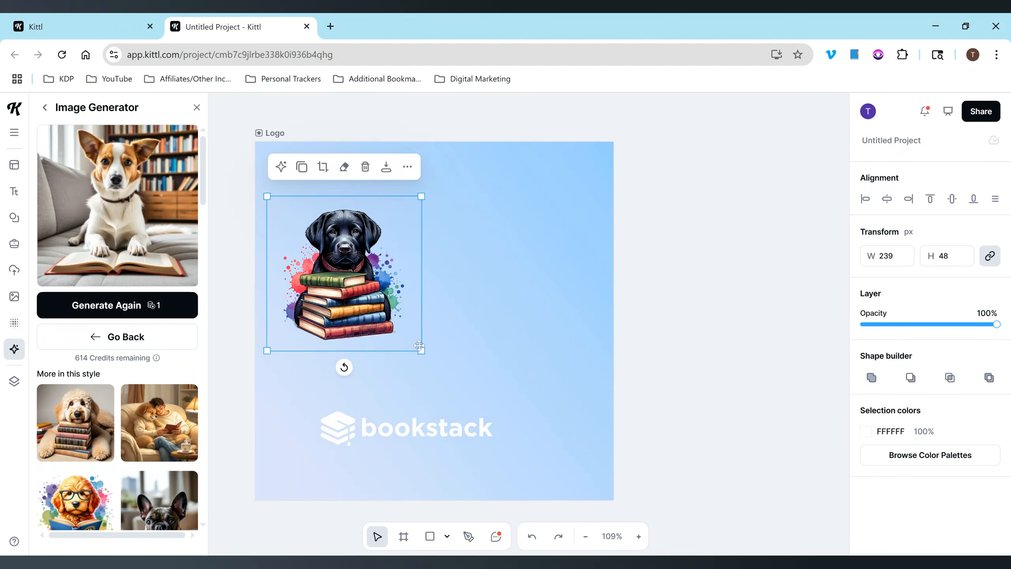
{"action": "left_click_drag", "start_coordinate": [418, 348], "coordinate": [549, 430]}
{"action": "left_click_drag", "start_coordinate": [419, 357], "coordinate": [454, 341]}
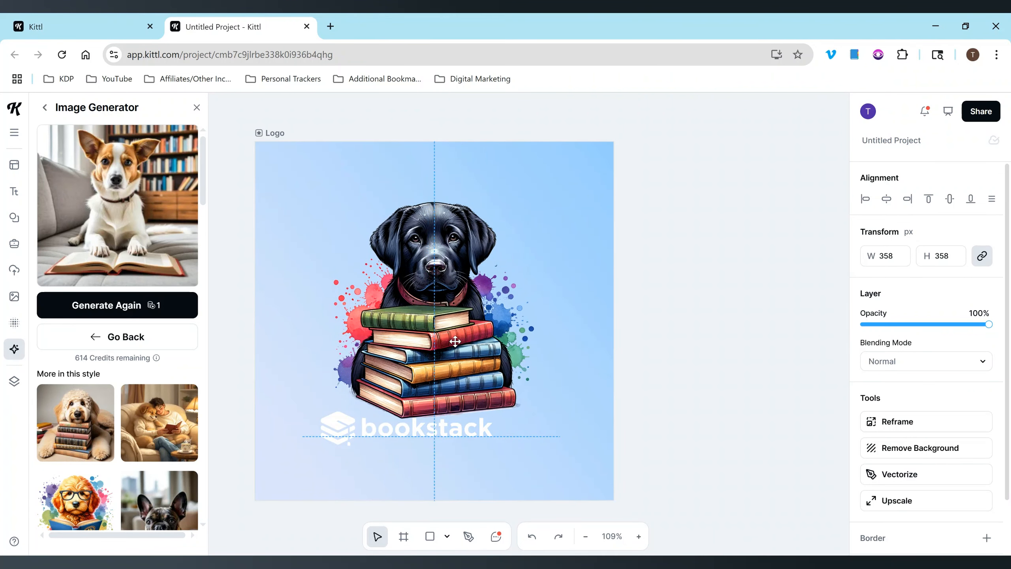
Move the bookstack logo down below the puppy illustration, near the artboard's lower edge.
{"action": "left_click", "coordinate": [359, 442]}
{"action": "left_click", "coordinate": [378, 439]}
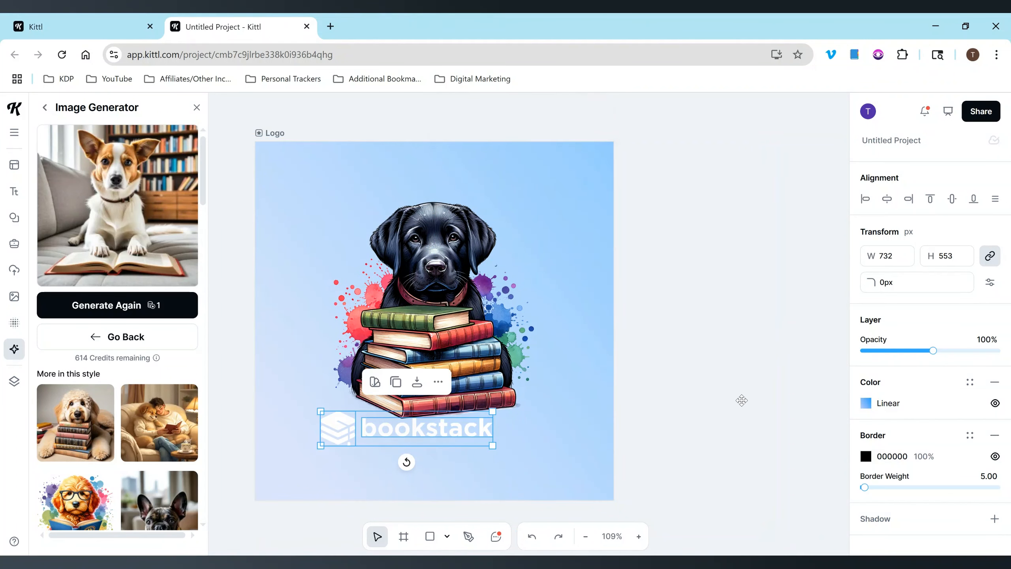
{"action": "left_click", "coordinate": [379, 440]}
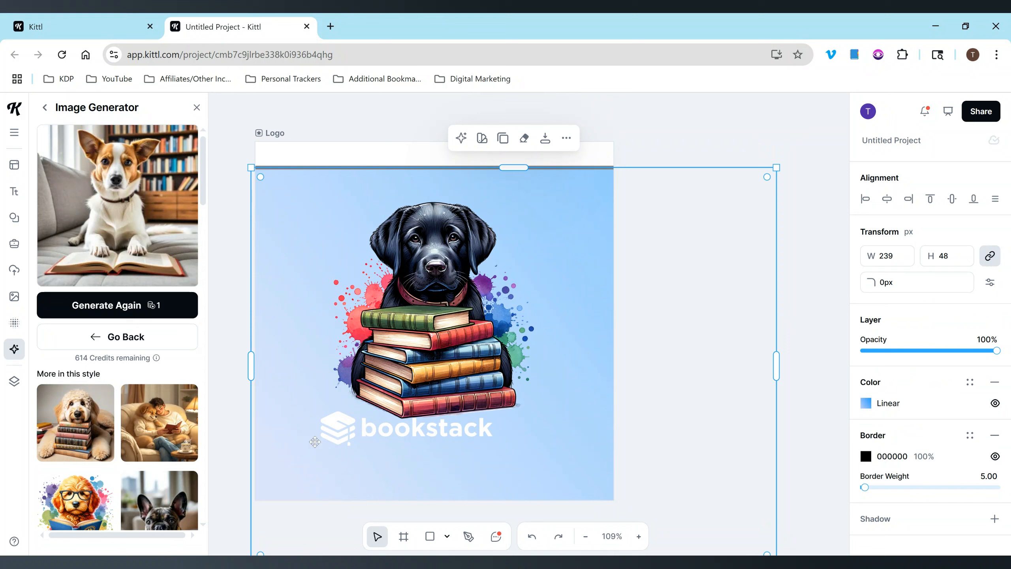
{"action": "left_click", "coordinate": [473, 343]}
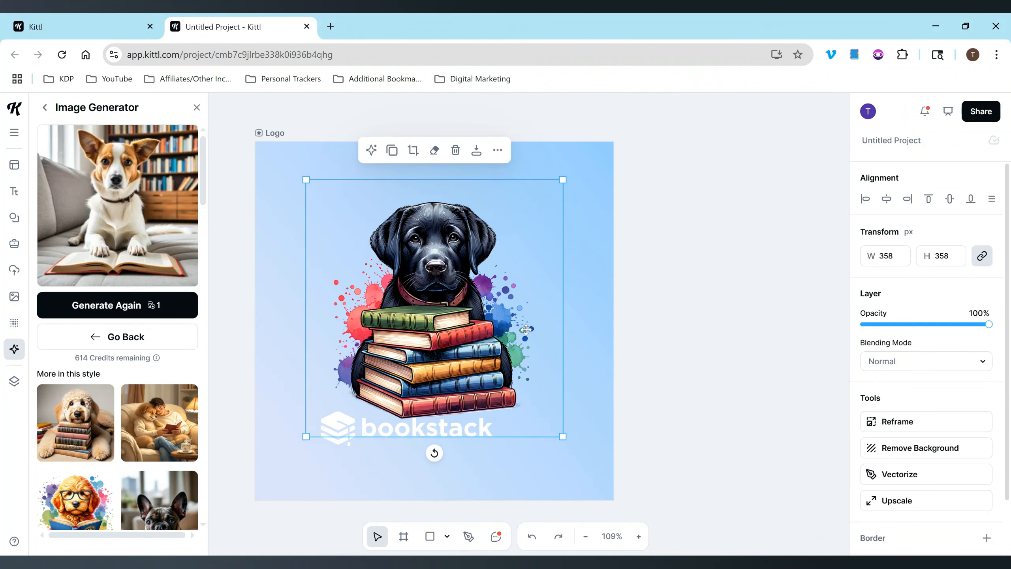
{"action": "left_click", "coordinate": [535, 513]}
{"action": "left_click", "coordinate": [450, 435]}
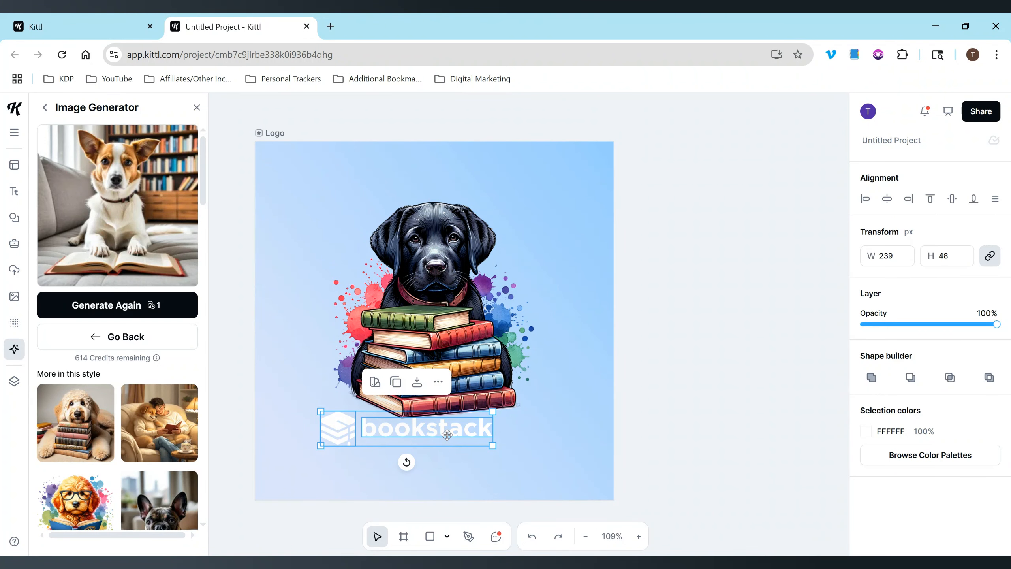
{"action": "left_click_drag", "start_coordinate": [448, 435], "coordinate": [450, 476]}
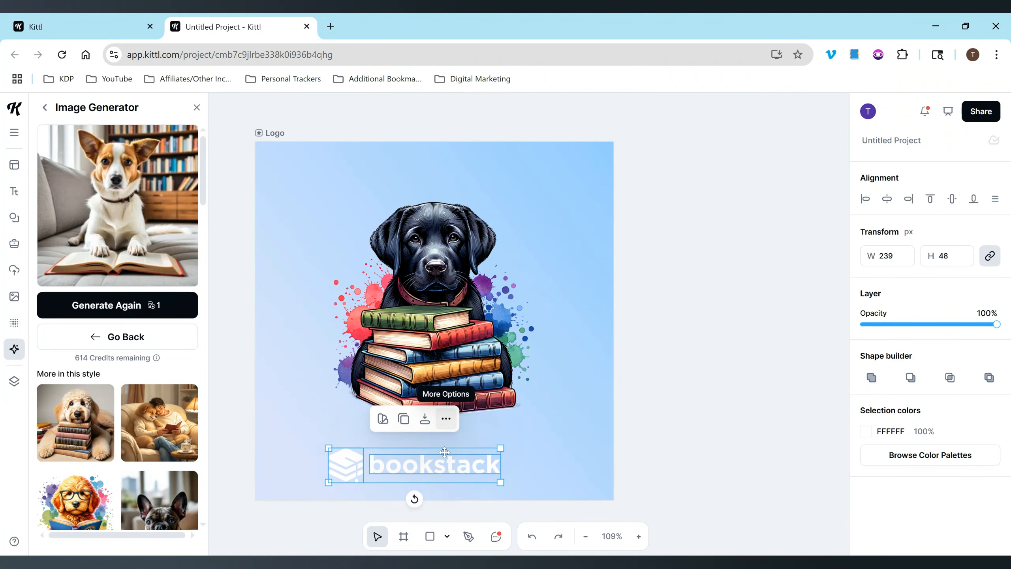
{"action": "left_click", "coordinate": [445, 462]}
{"action": "left_click", "coordinate": [488, 425]}
{"action": "left_click", "coordinate": [537, 430]}
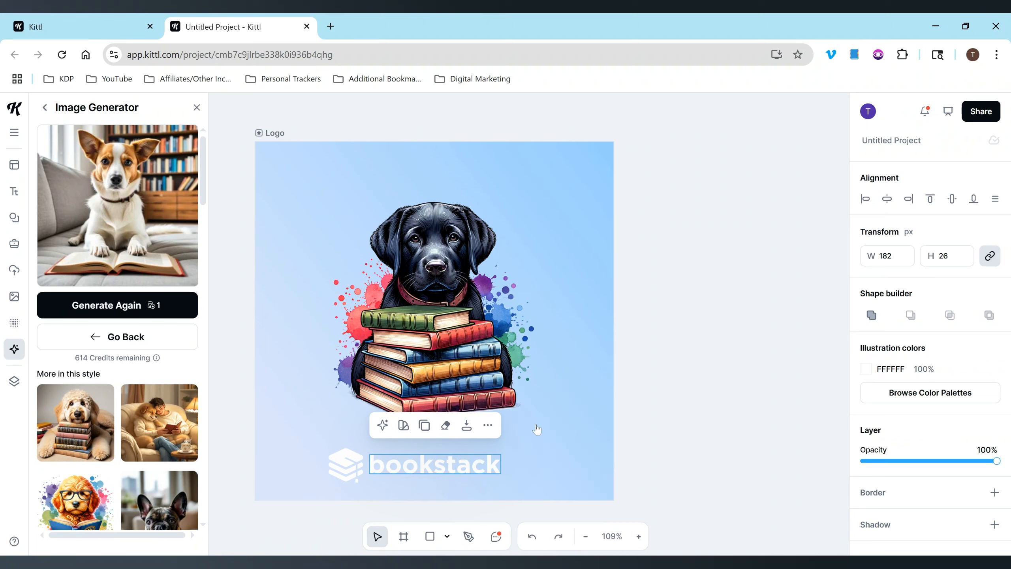
{"action": "left_click", "coordinate": [445, 464]}
{"action": "left_click", "coordinate": [446, 464]}
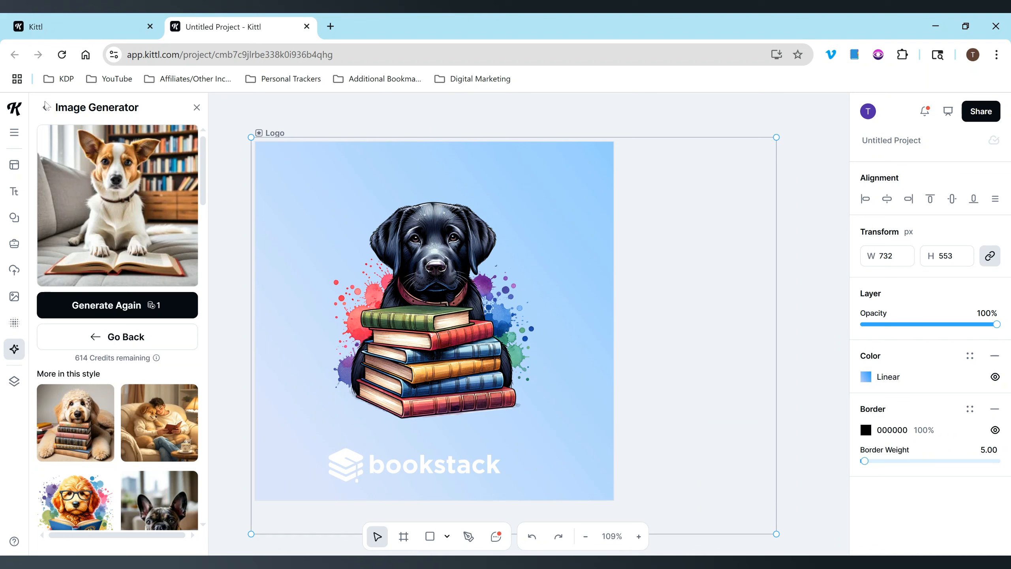
Add a headline to the artboard reading "Paws N Books".
{"action": "left_click", "coordinate": [14, 194]}
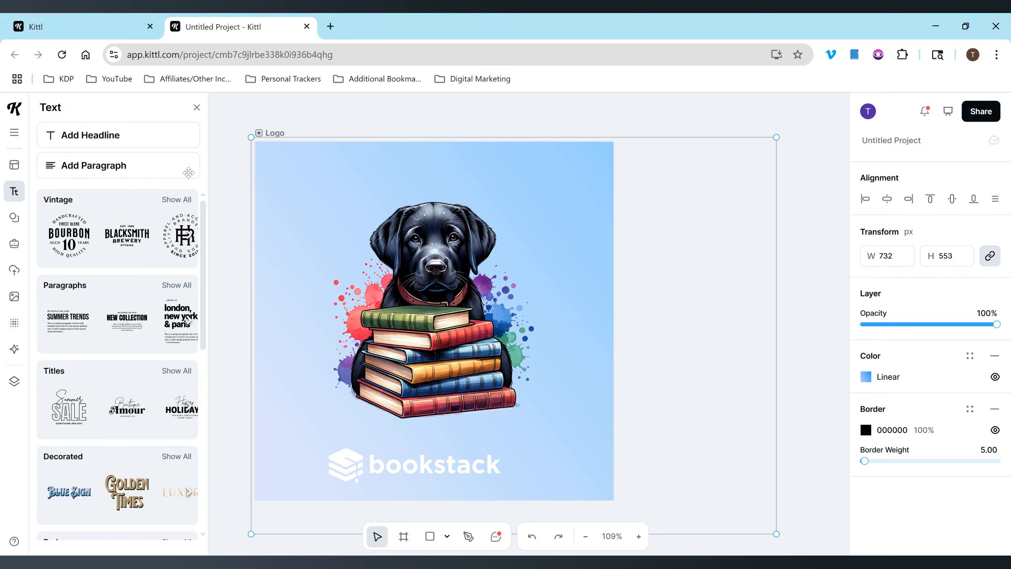
{"action": "left_click", "coordinate": [138, 149]}
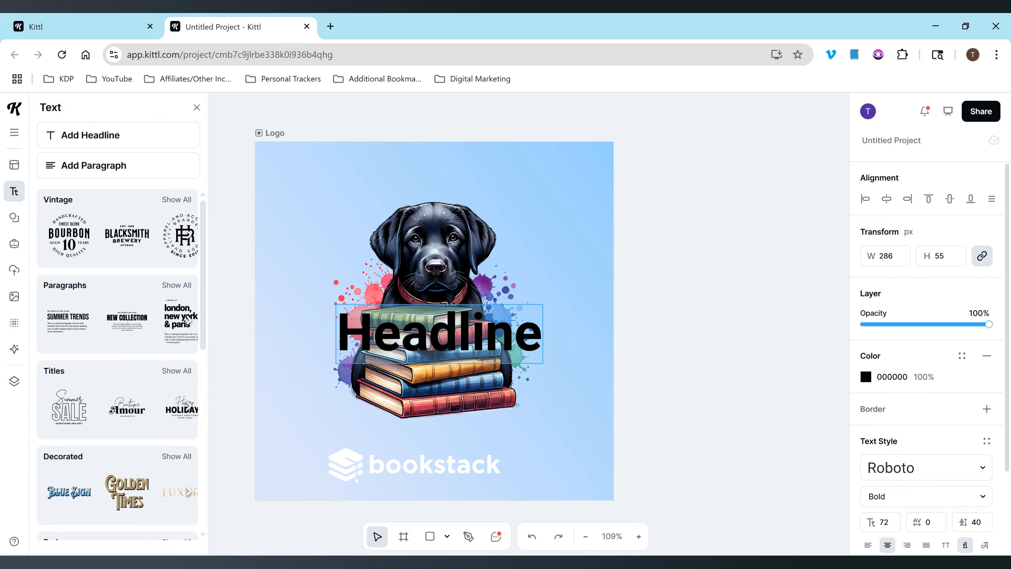
{"action": "type", "text": "PAWS"}
{"action": "key", "text": "BackSpace"}
{"action": "key", "text": "BackSpace"}
{"action": "key", "text": "BackSpace"}
{"action": "key", "text": "BackSpace"}
{"action": "type", "text": "Paws N Books"}
Move the puppy illustration up to the artboard's upper edge and the "Paws N Books" headline down beneath the stack of books.
{"action": "left_click_drag", "start_coordinate": [430, 247], "coordinate": [430, 209]}
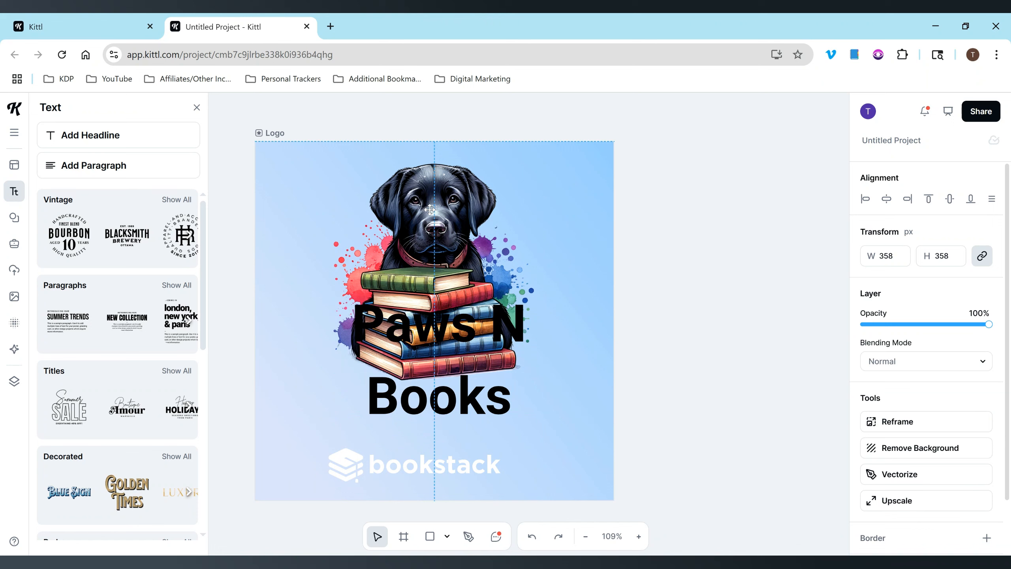
{"action": "left_click", "coordinate": [478, 399]}
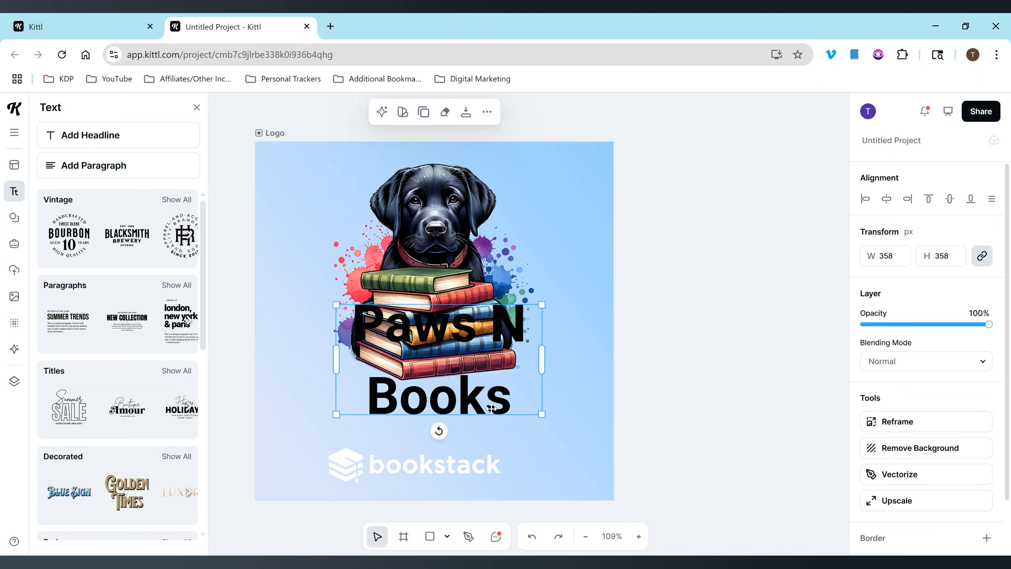
{"action": "left_click_drag", "start_coordinate": [480, 407], "coordinate": [479, 464]}
{"action": "key", "text": "ctrl+z"}
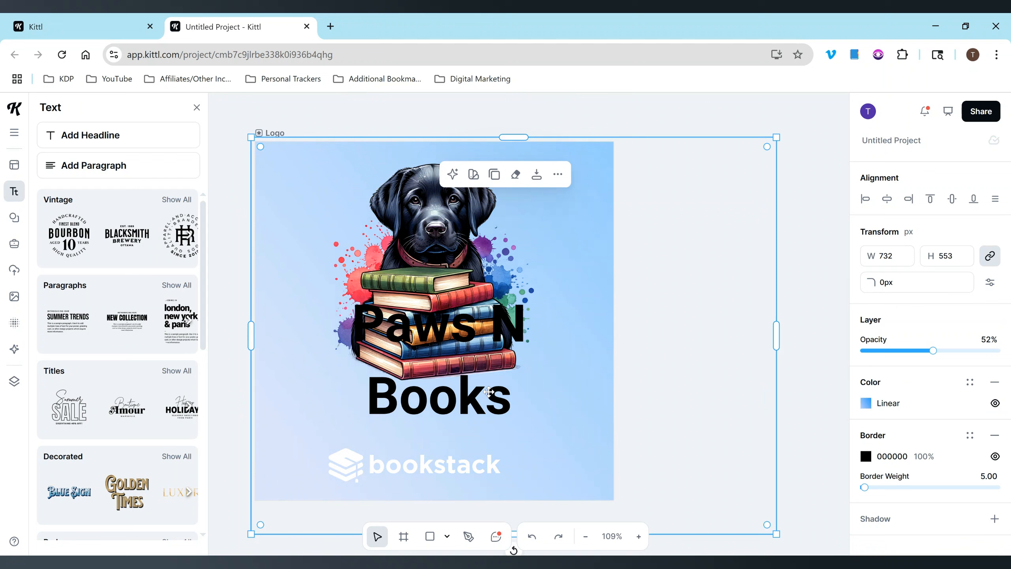
{"action": "left_click", "coordinate": [793, 468]}
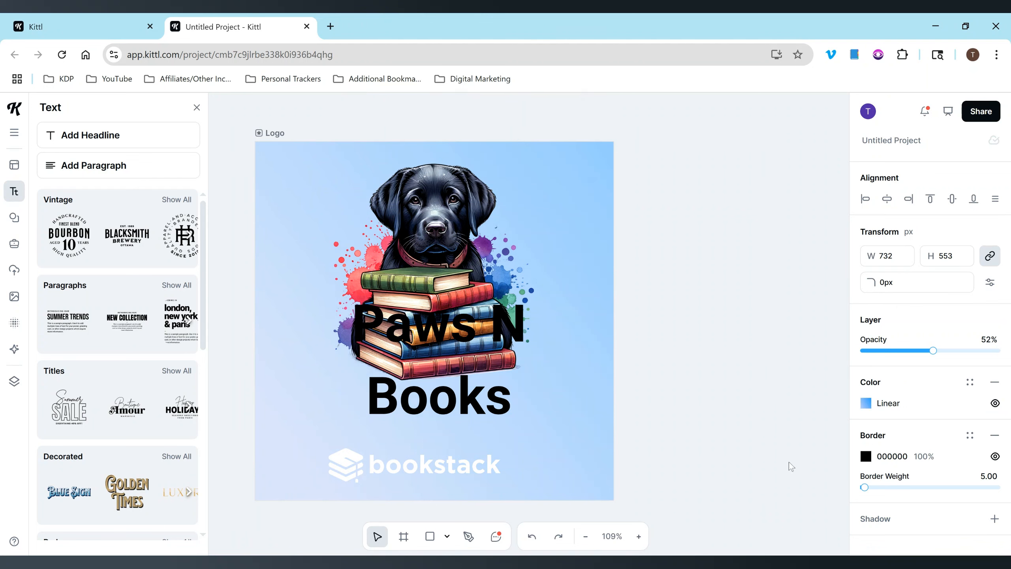
{"action": "left_click", "coordinate": [457, 394]}
{"action": "left_click_drag", "start_coordinate": [441, 394], "coordinate": [435, 454]}
Shrink the "Paws N Books" headline to about 162 × 86 px, centered just below the puppy, and delete the bookstack logo.
{"action": "left_click", "coordinate": [434, 223], "text": "shift"}
{"action": "left_click", "coordinate": [509, 434]}
{"action": "left_click", "coordinate": [455, 464]}
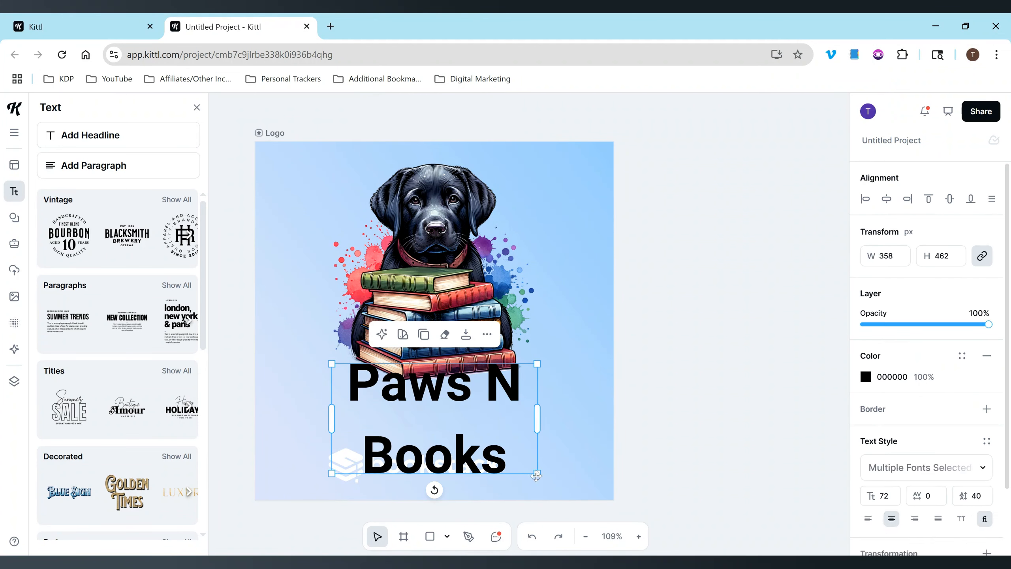
{"action": "left_click_drag", "start_coordinate": [537, 475], "coordinate": [461, 428]}
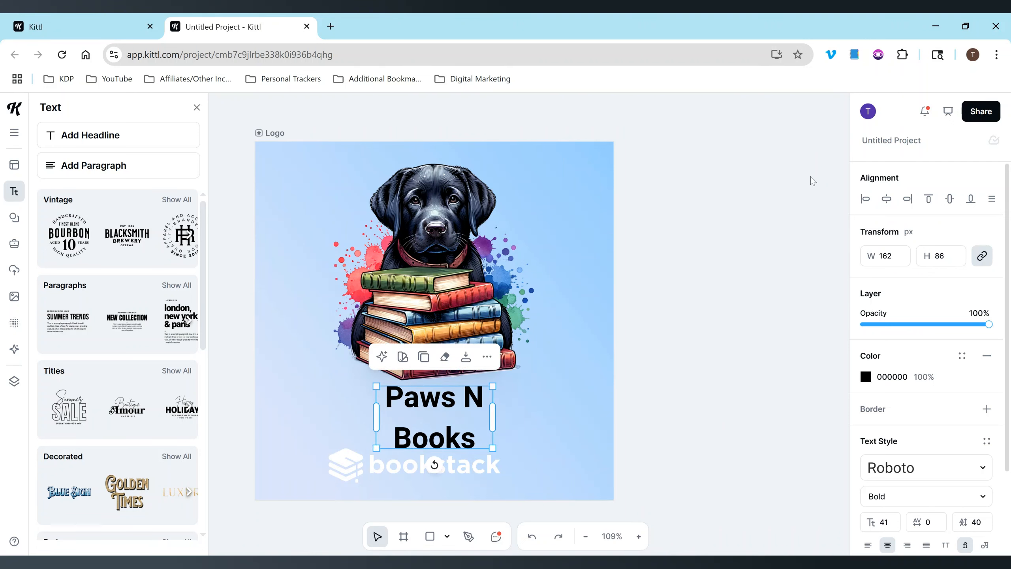
{"action": "mouse_move", "coordinate": [469, 404]}
{"action": "left_mouse_down"}
{"action": "mouse_move", "coordinate": [446, 422]}
{"action": "mouse_move", "coordinate": [469, 416]}
{"action": "left_mouse_up"}
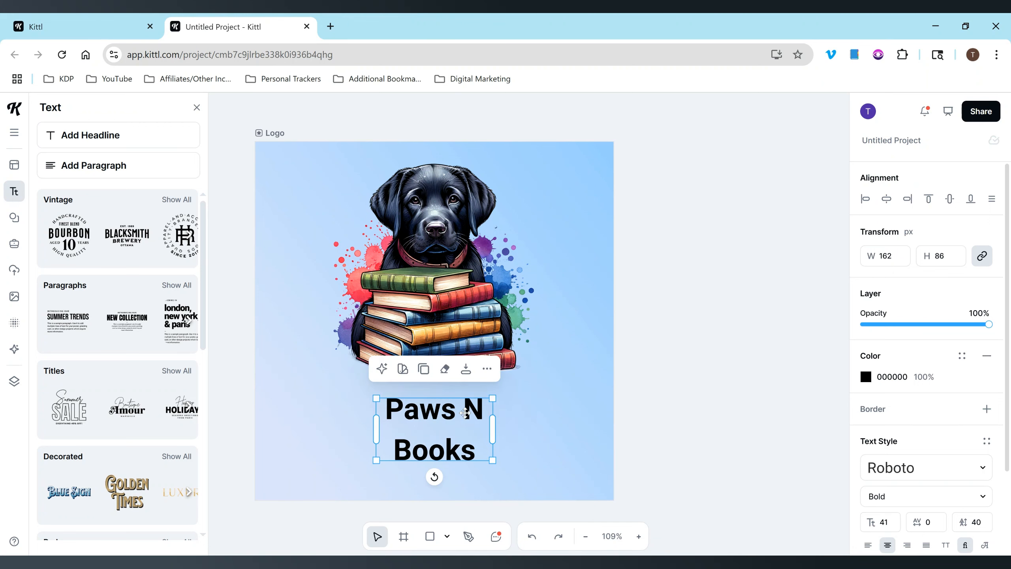
Examine the color, text style, transformation, shading and decoration options available for the "Paws N Books" headline.
{"action": "key", "text": "Escape"}
{"action": "left_click", "coordinate": [462, 414]}
{"action": "left_click", "coordinate": [463, 414]}
{"action": "left_click_drag", "start_coordinate": [1009, 295], "coordinate": [1009, 381]}
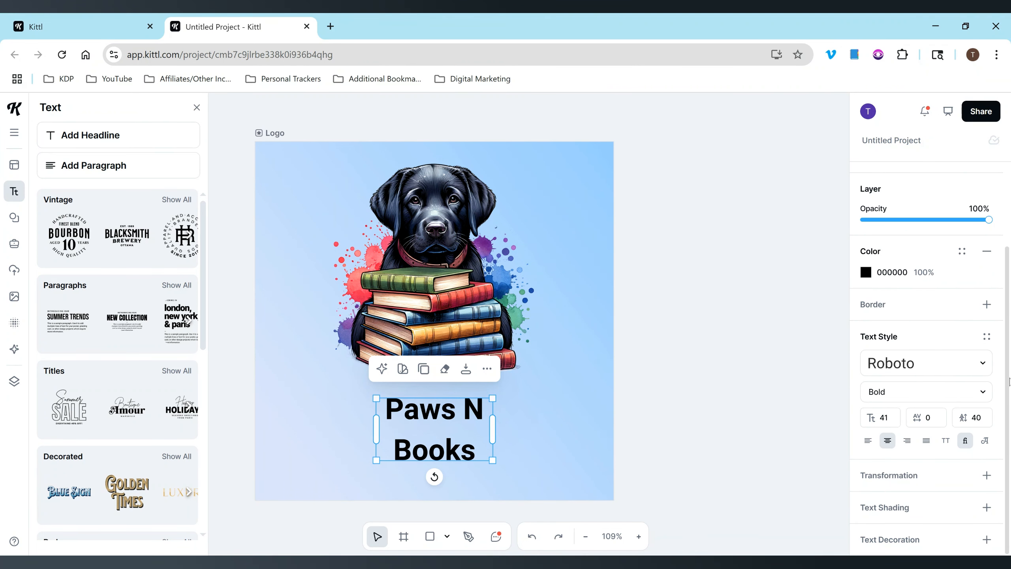
{"action": "scroll", "coordinate": [1009, 382], "scroll_direction": "up", "scroll_amount": 3}
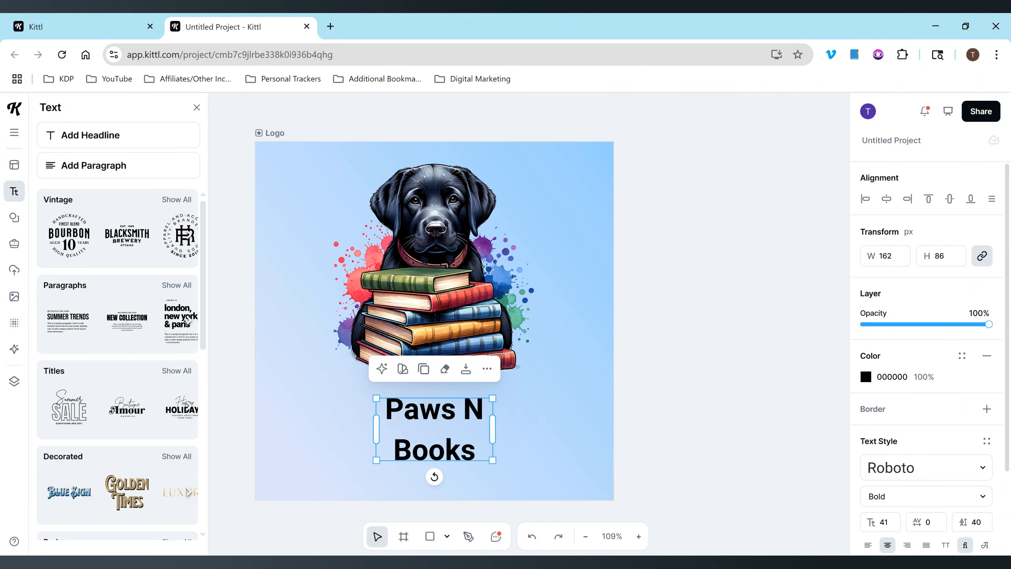
{"action": "key", "text": "Escape"}
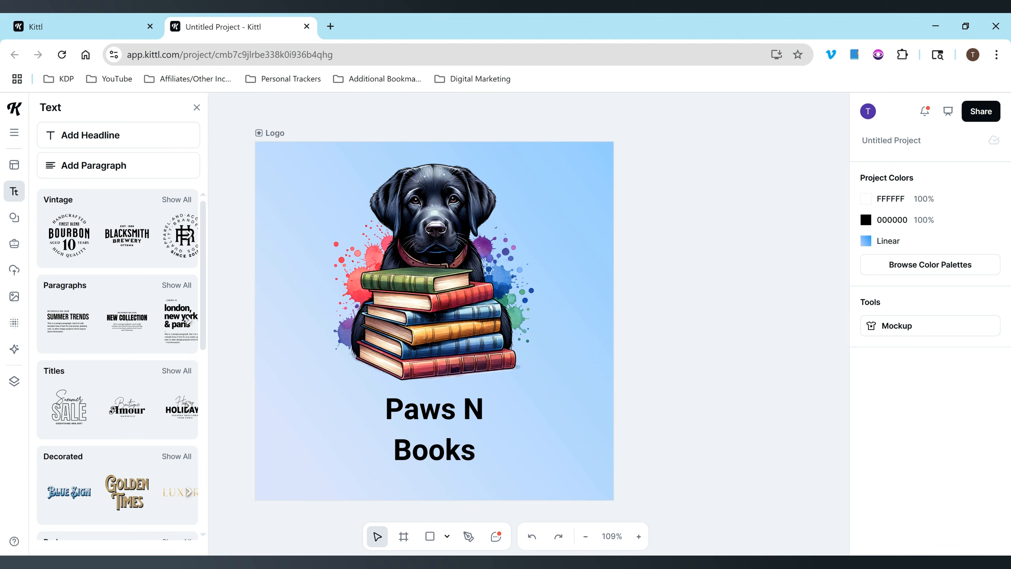
{"action": "left_click", "coordinate": [434, 428]}
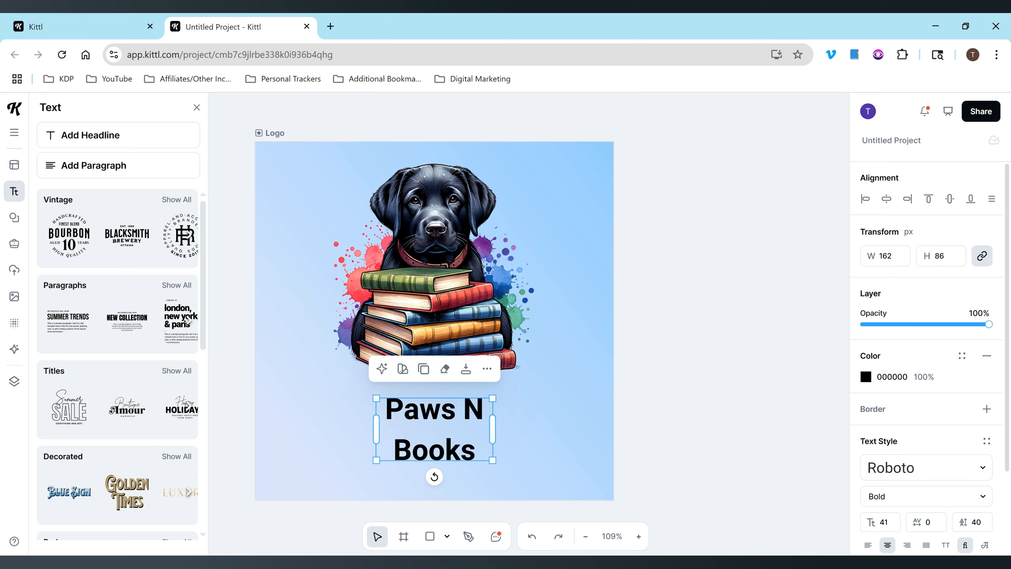